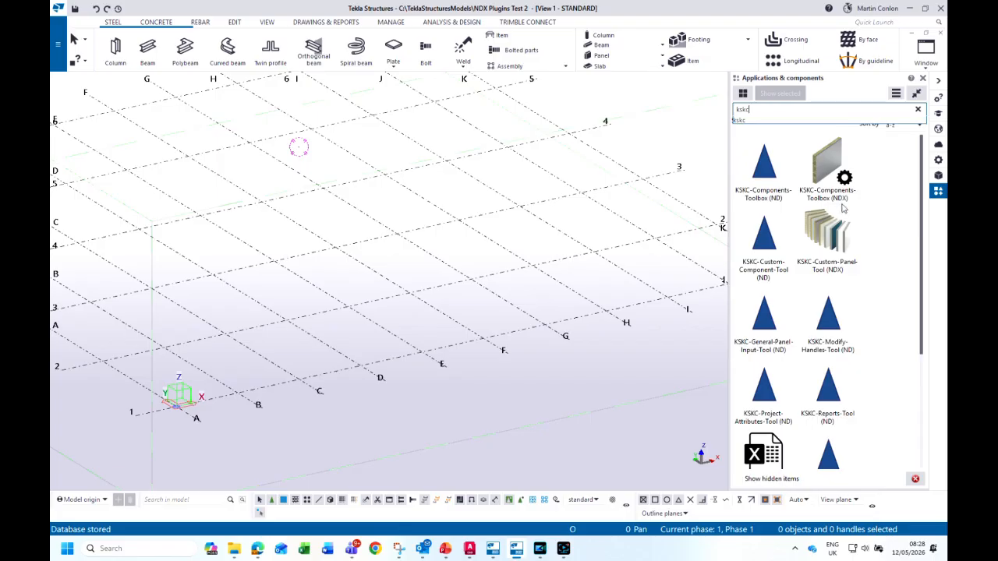
- Run the KSKC-Custom-Panel-Tool (NDX) once, dismiss its message and reopen the recent model NDX Plugins Test 2
double_click(830, 247)
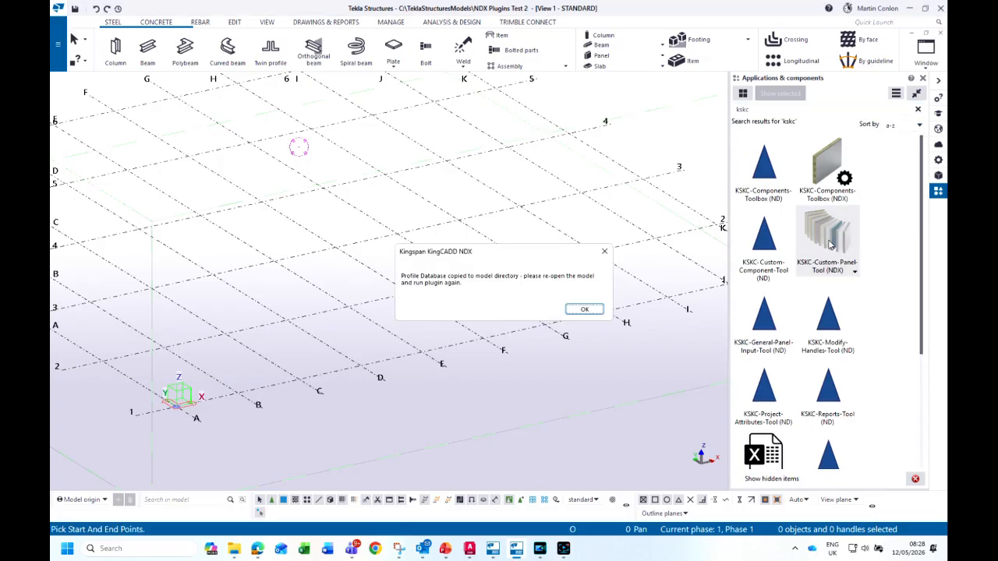
left_click(585, 310)
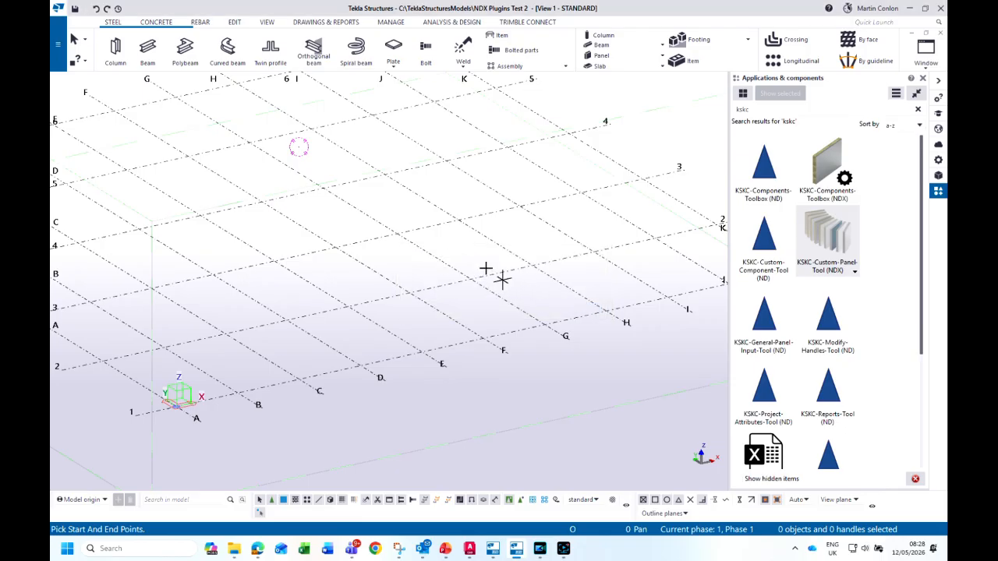
left_click(58, 44)
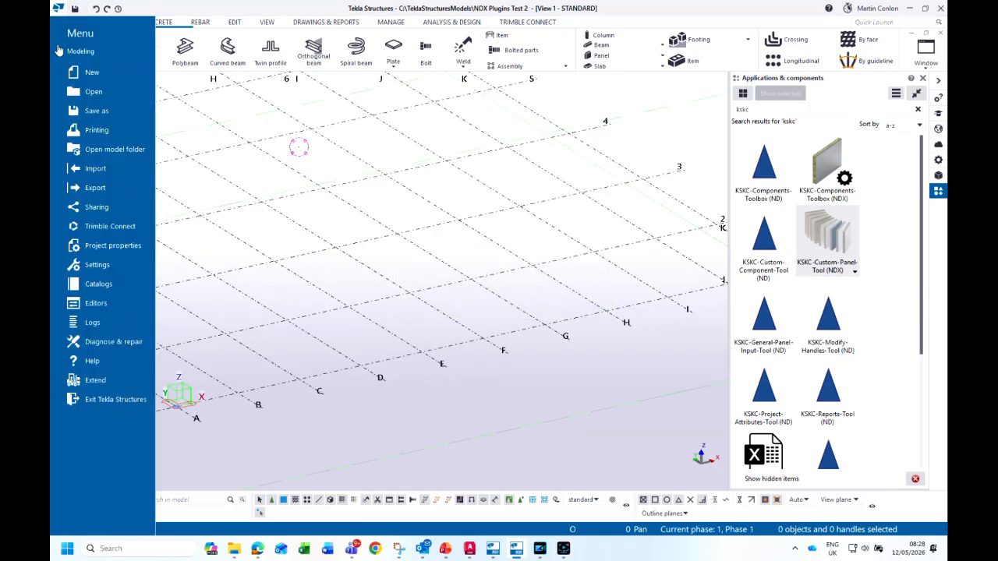
mouse_move(97, 93)
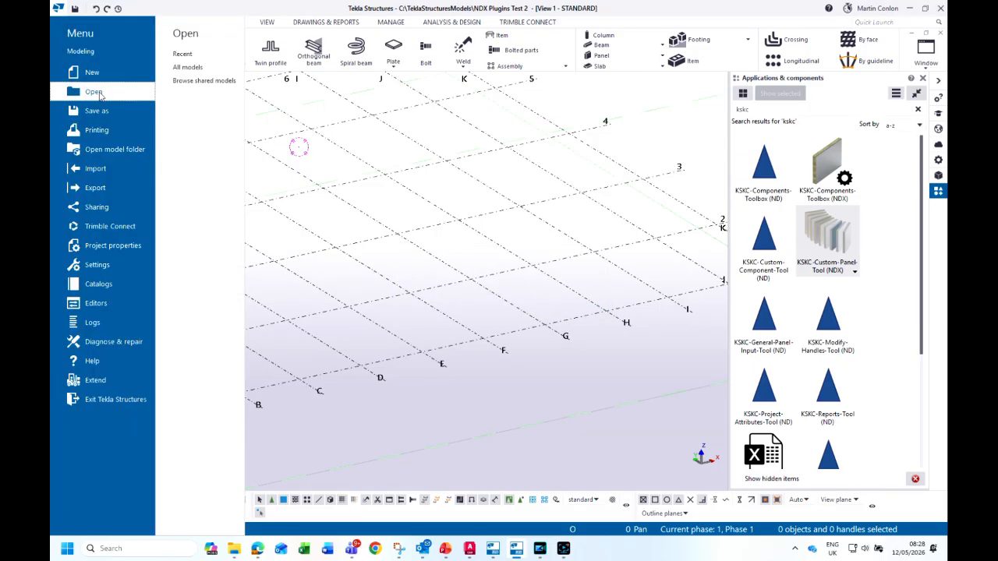
left_click(204, 55)
left_click(314, 55)
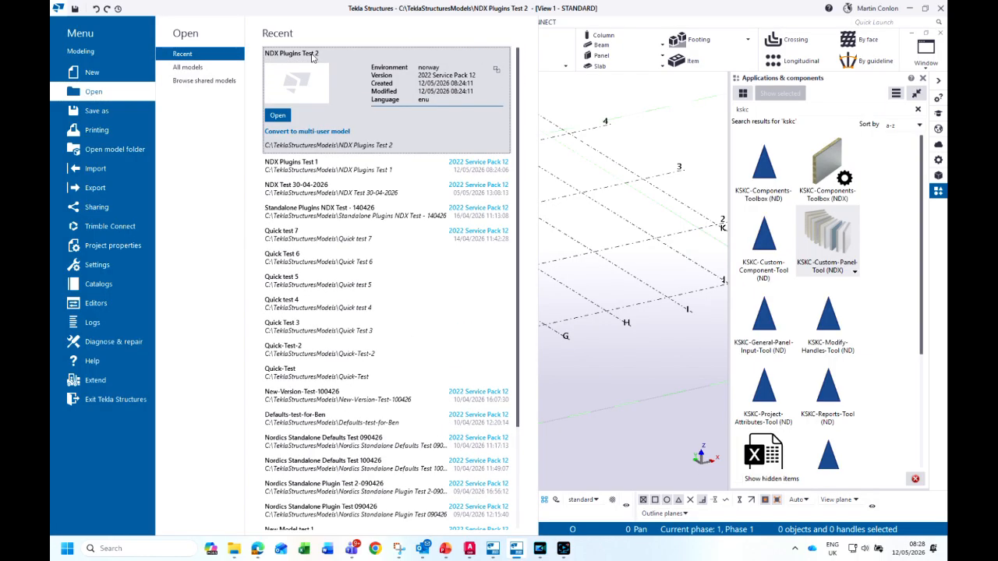
left_click(281, 116)
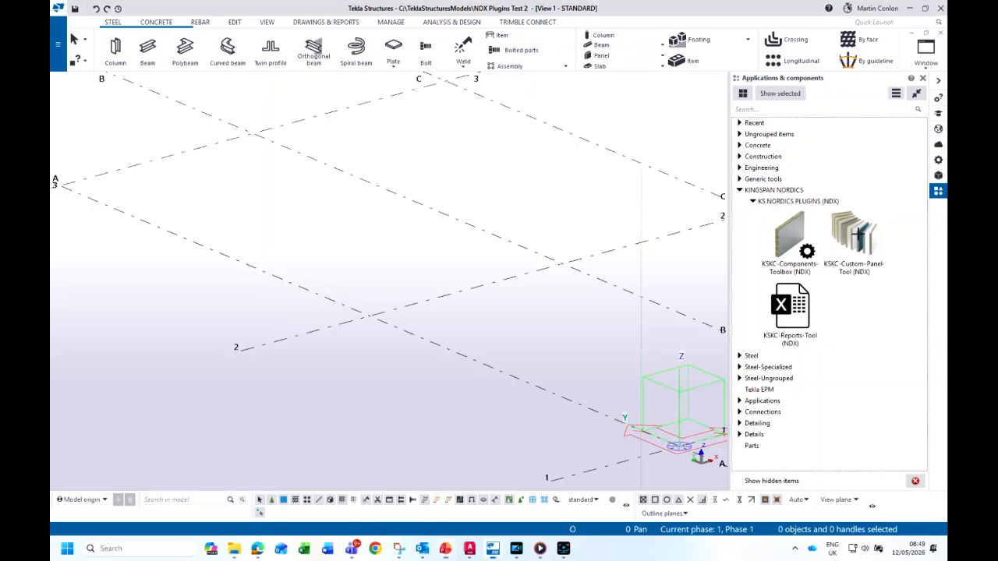
- Open the KSKC-Custom-Panel-Tool (NDX) settings and choose the KS1000AT Architectural Wall Panel
left_click(848, 233)
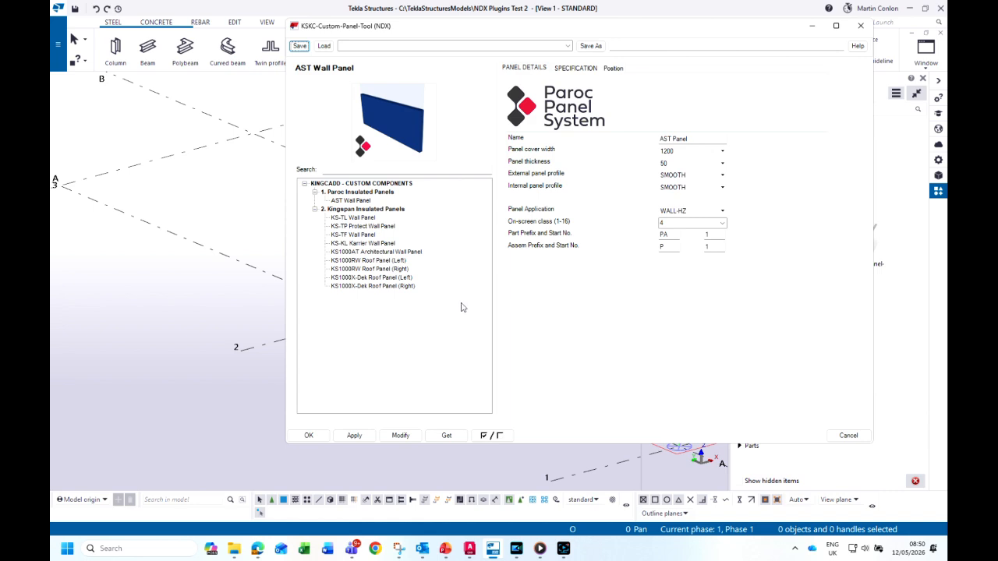
left_click(360, 244)
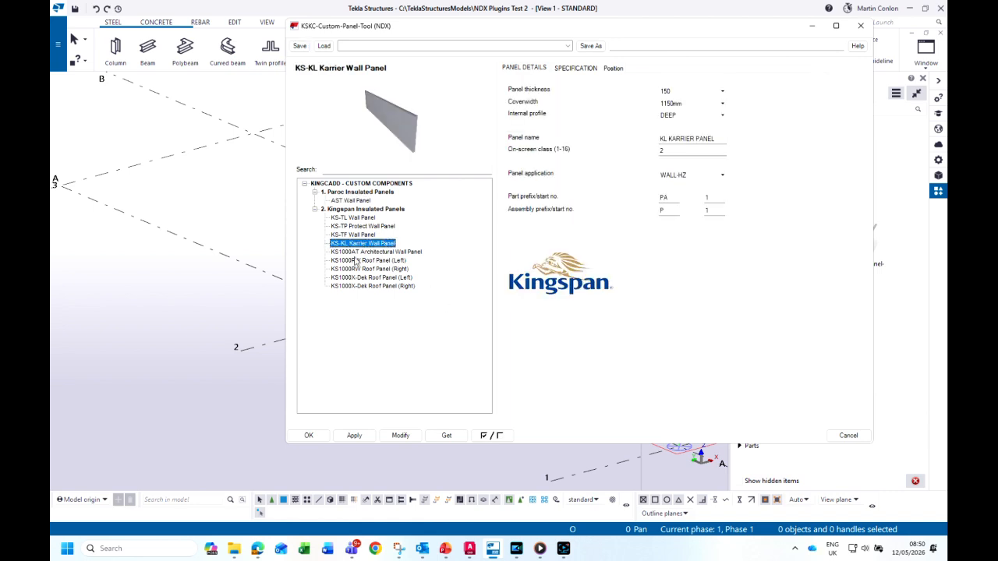
left_click(355, 260)
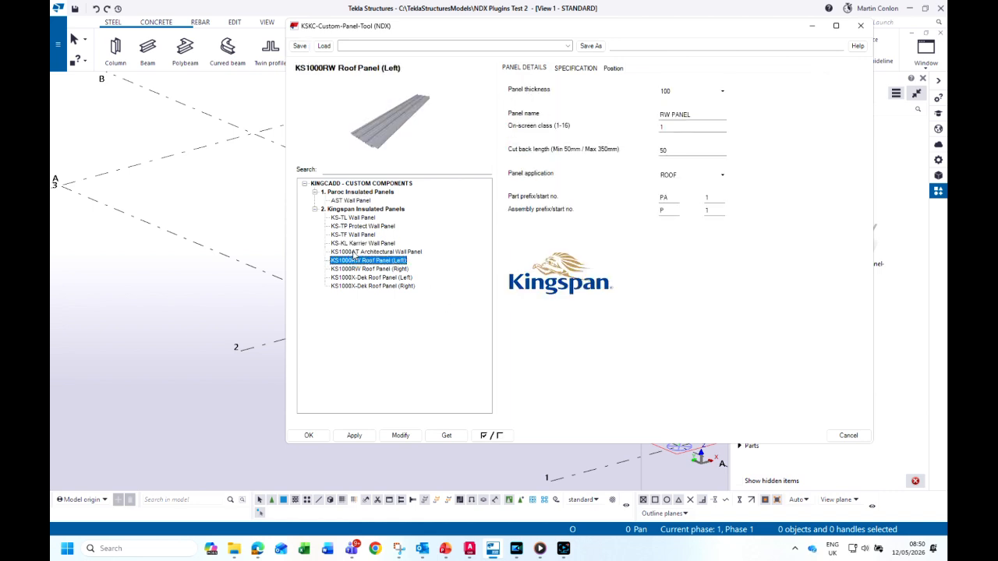
left_click(354, 251)
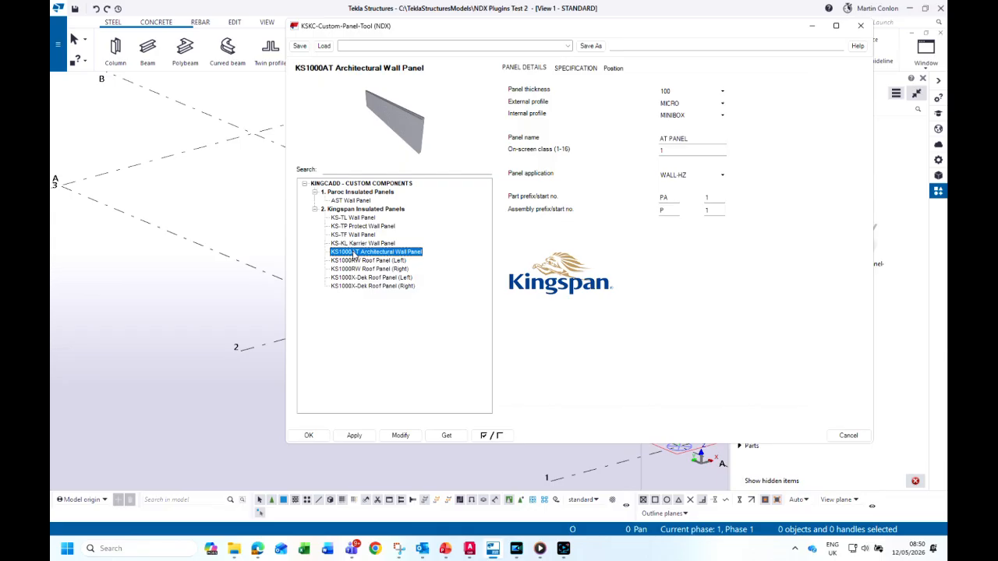
- Set the architectural wall panel's external profile to MINIBOX and its panel thickness to 120
left_click(723, 103)
left_click(702, 114)
left_click(722, 91)
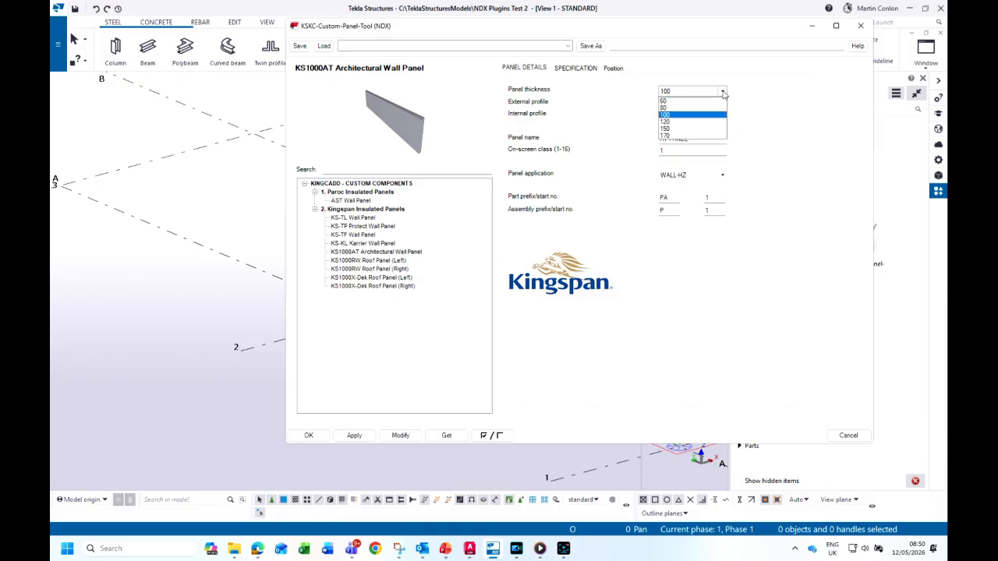
left_click(675, 122)
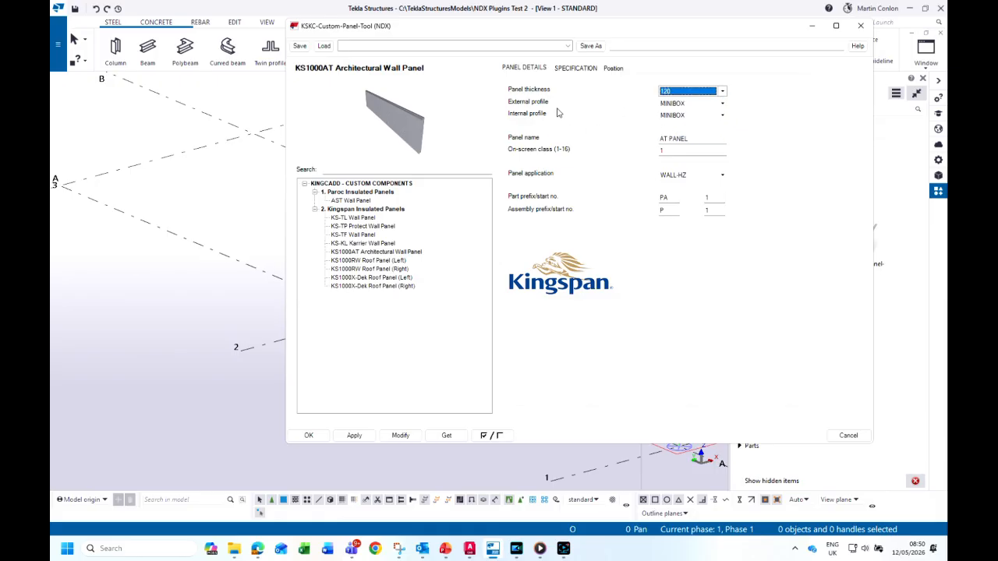
- Specify external sheet colour R9007 and internal sheet colour R9010 for the wall panel and accept the settings
left_click(565, 70)
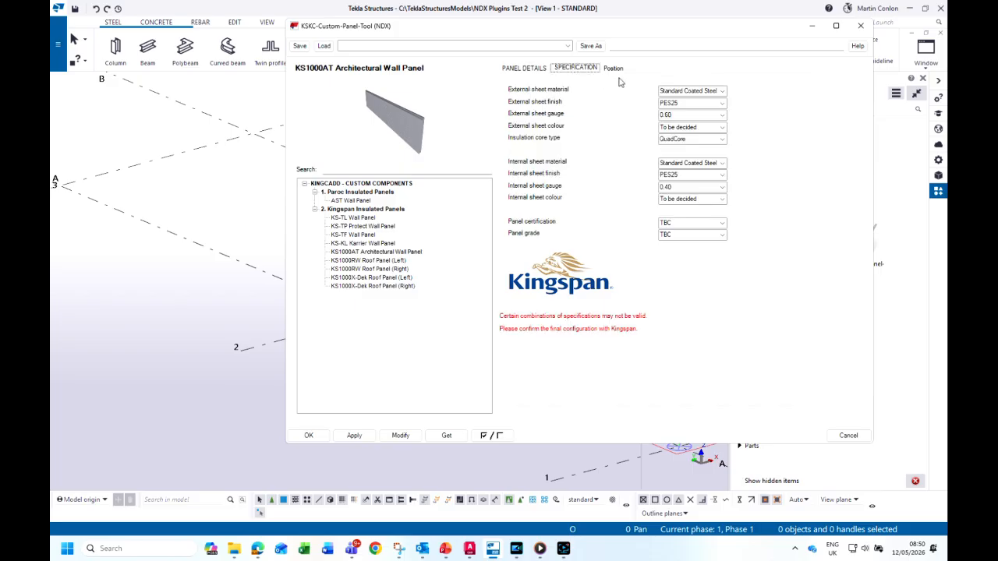
left_click(721, 128)
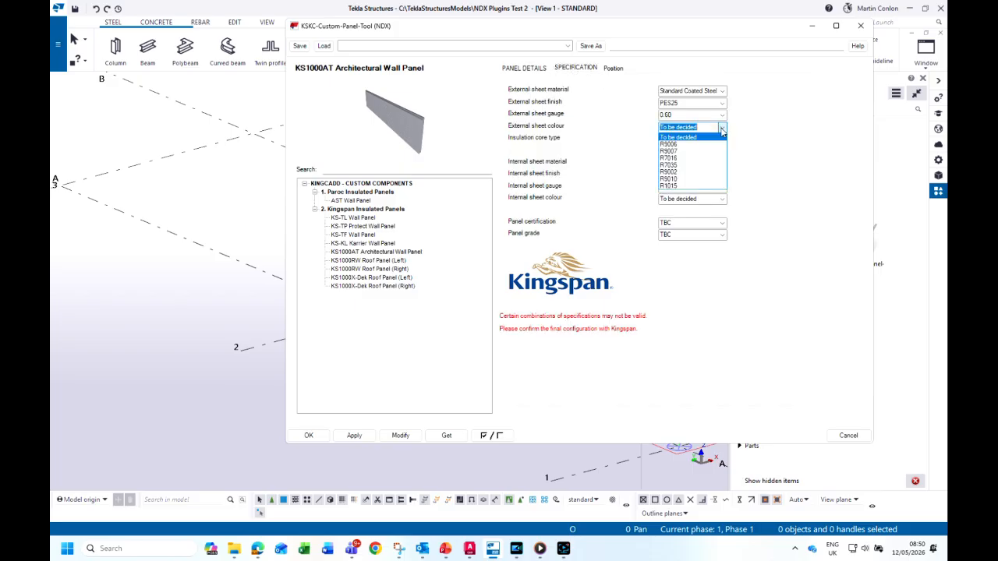
left_click(694, 151)
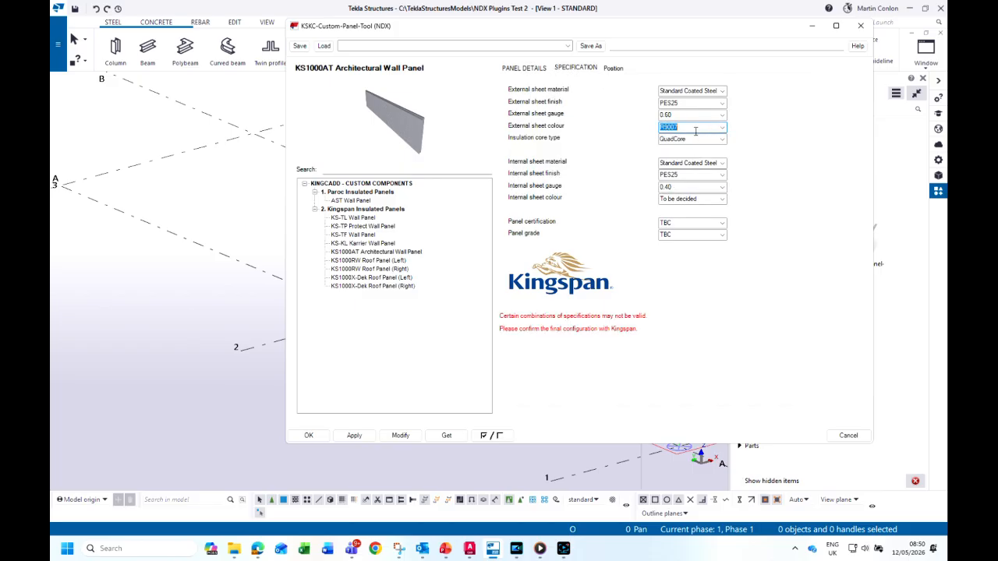
left_click(720, 200)
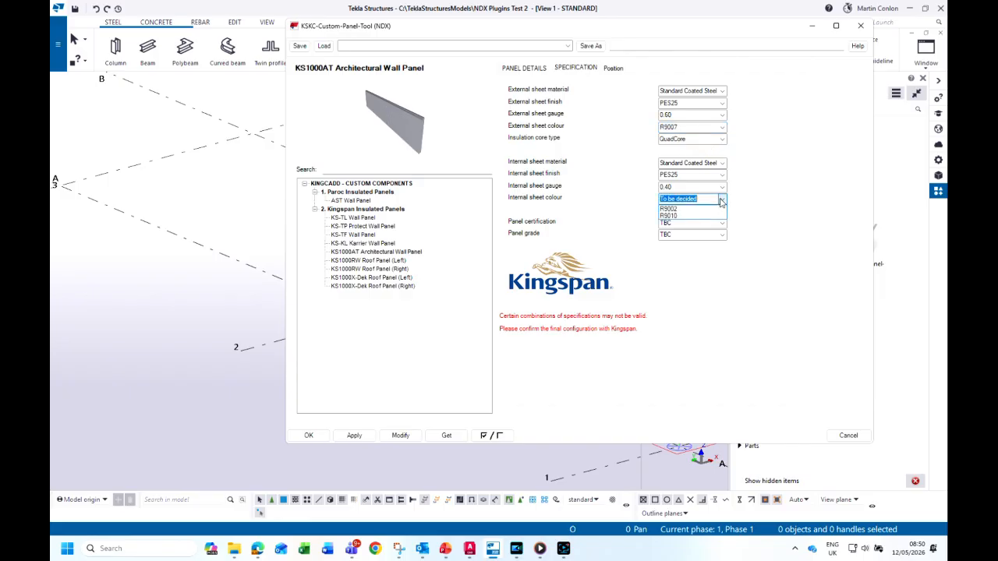
left_click(700, 216)
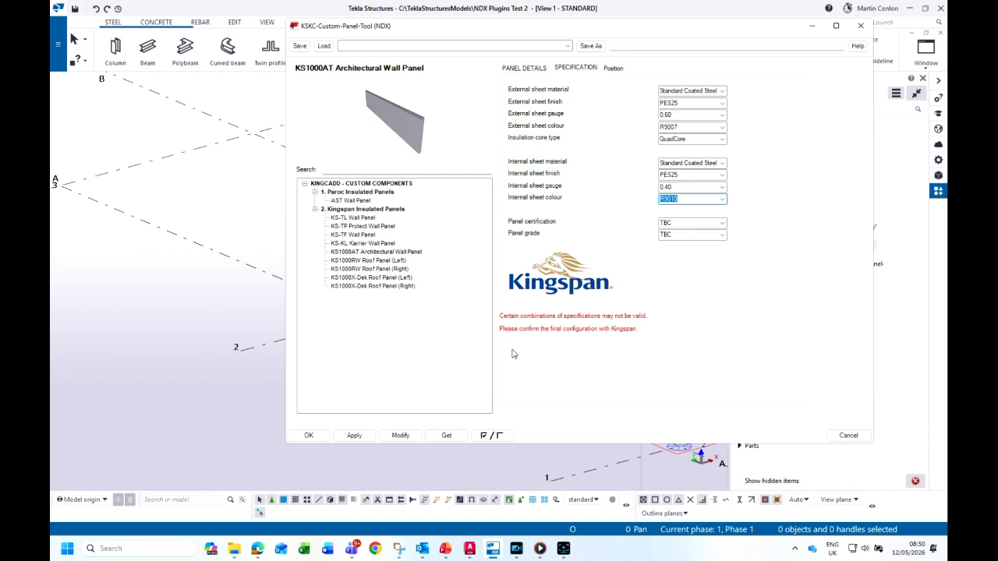
left_click(315, 437)
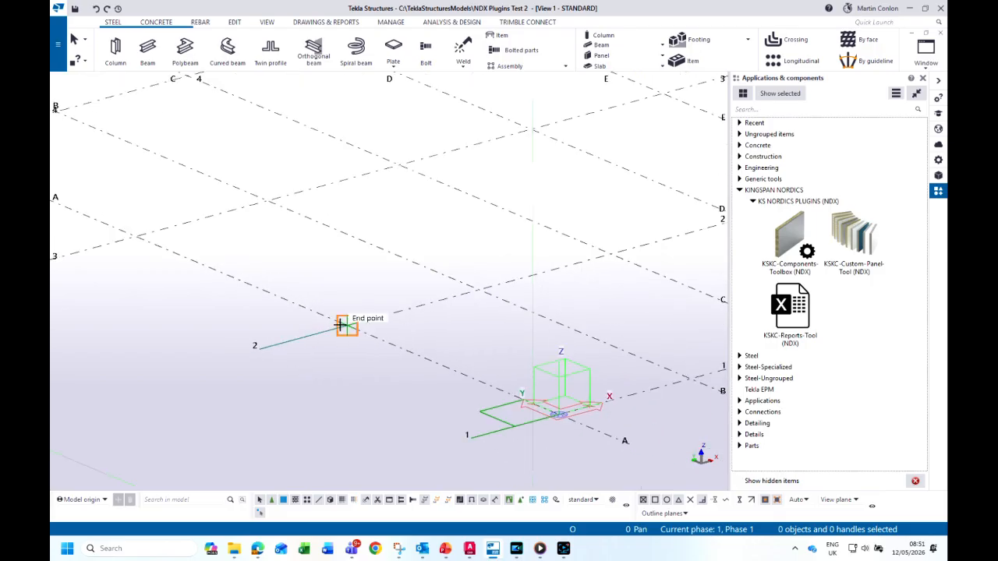
- Place the wall panel along grid line 2 from grid A to grid B and end the placement command
left_click(342, 326)
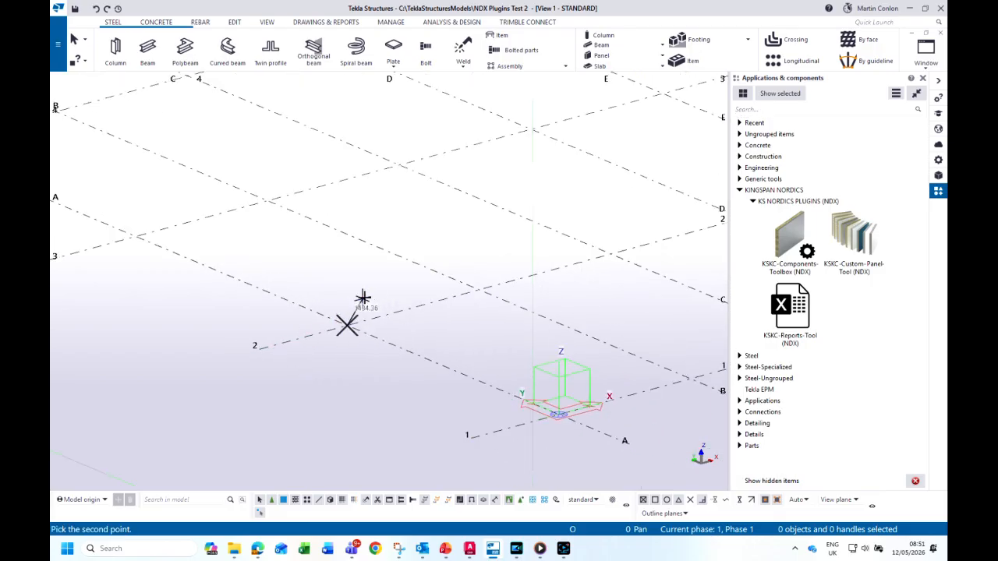
left_click(478, 290)
right_click(515, 273)
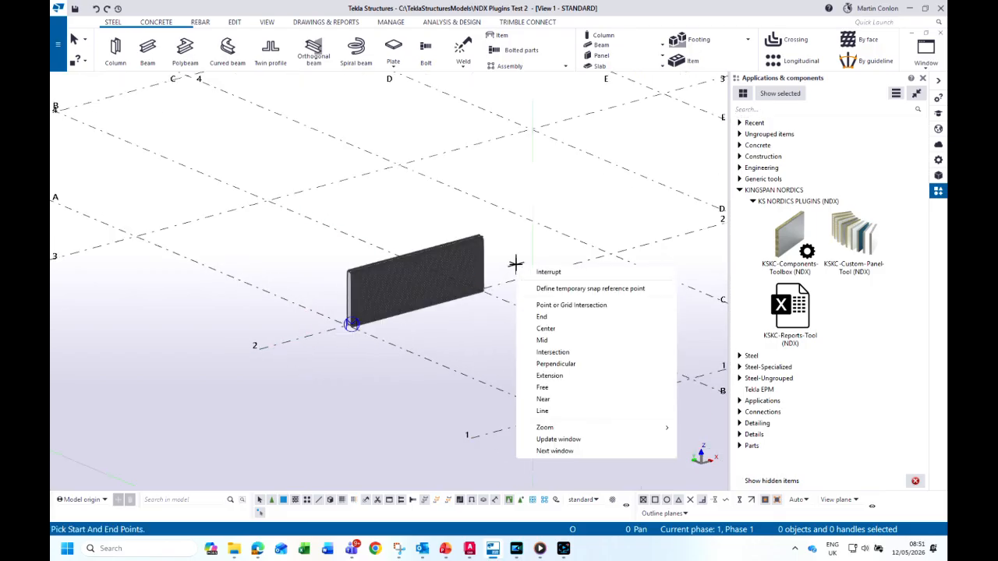
left_click(551, 273)
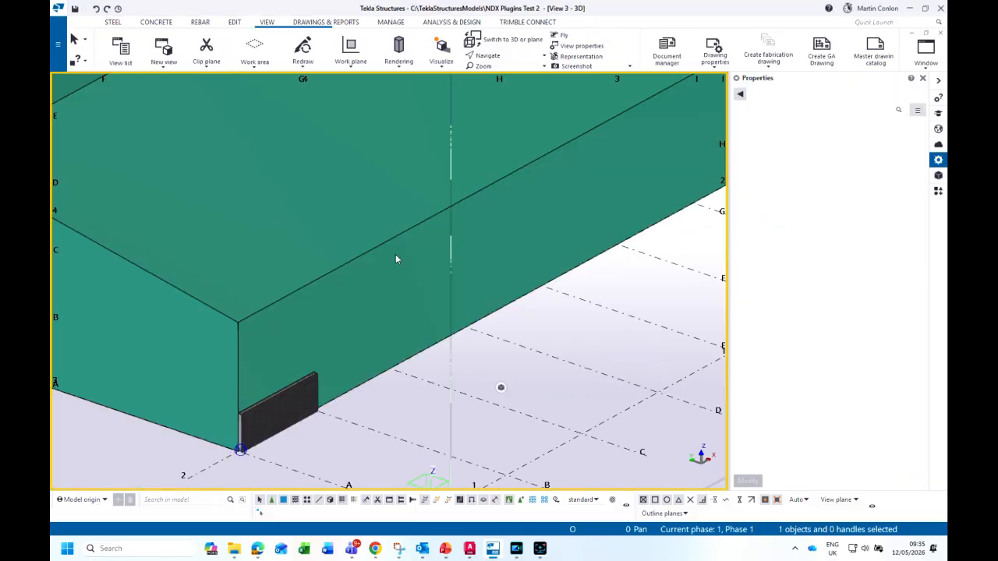
- Examine the short wall panel at the corner of the green building volume near grid intersection A/2
left_click(386, 250)
scroll(383, 254, "down", 5)
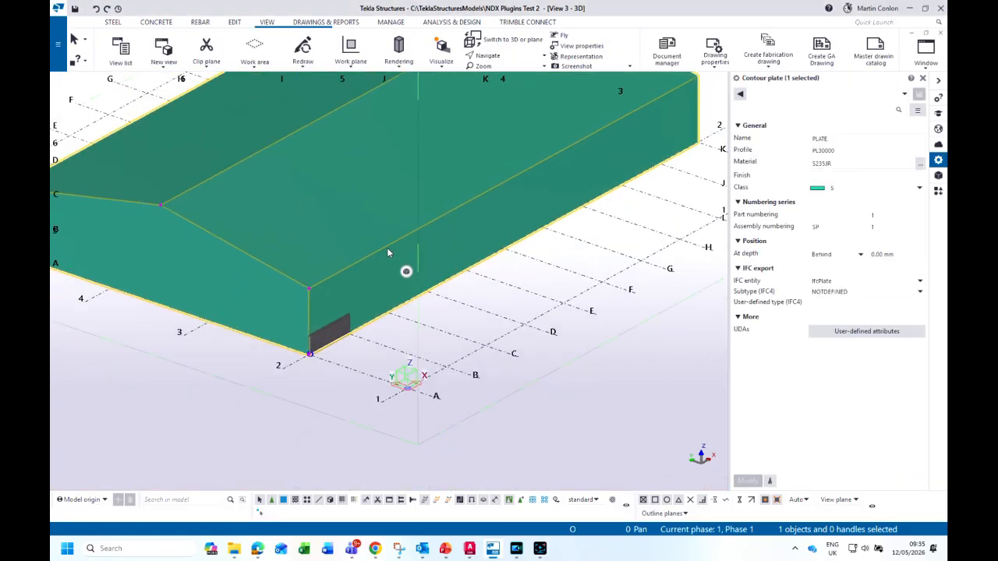
middle_click_drag(387, 249, 365, 320)
scroll(351, 343, "up", 5)
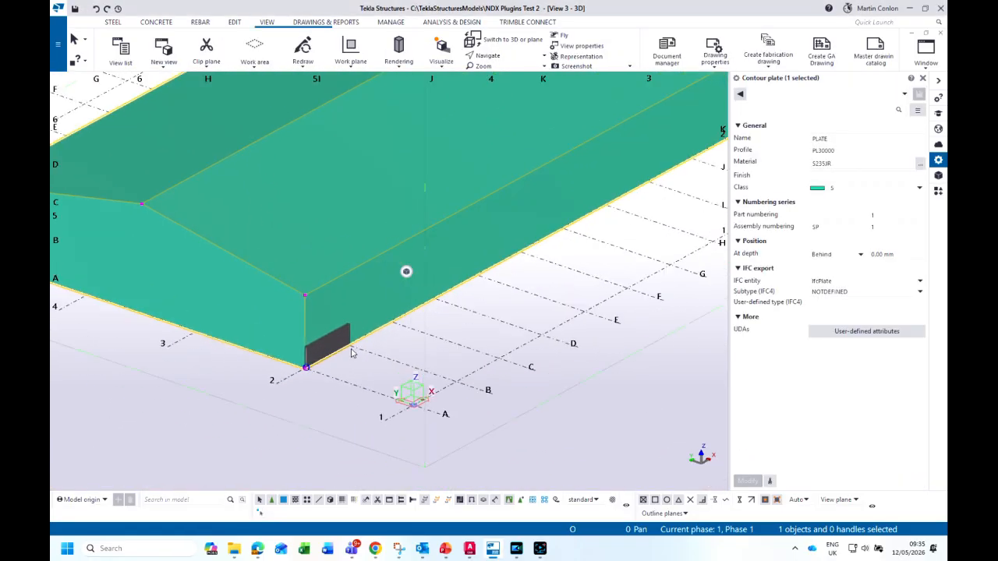
scroll(339, 355, "up", 5)
key("Escape")
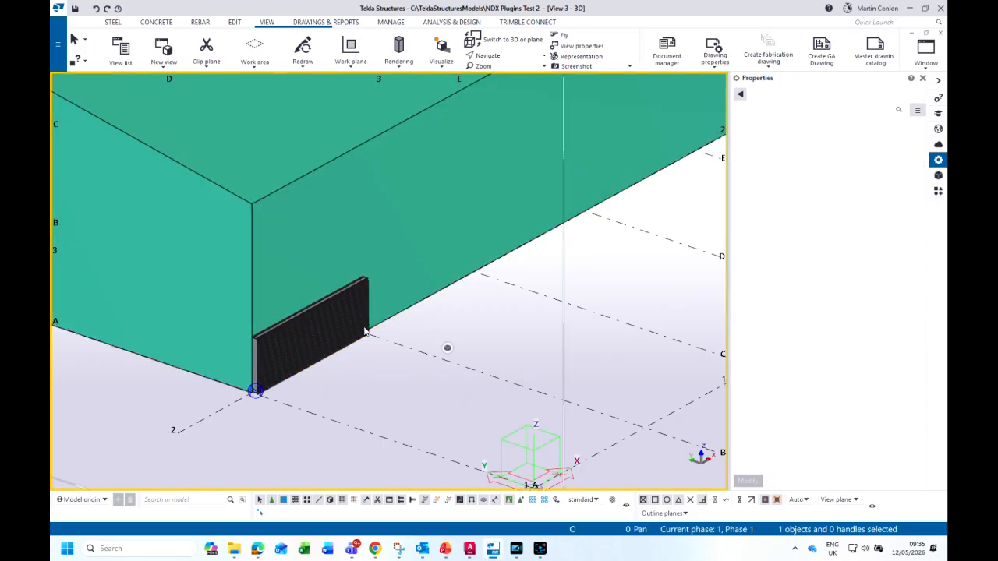
scroll(318, 338, "up", 2)
middle_click_drag(341, 335, 356, 288)
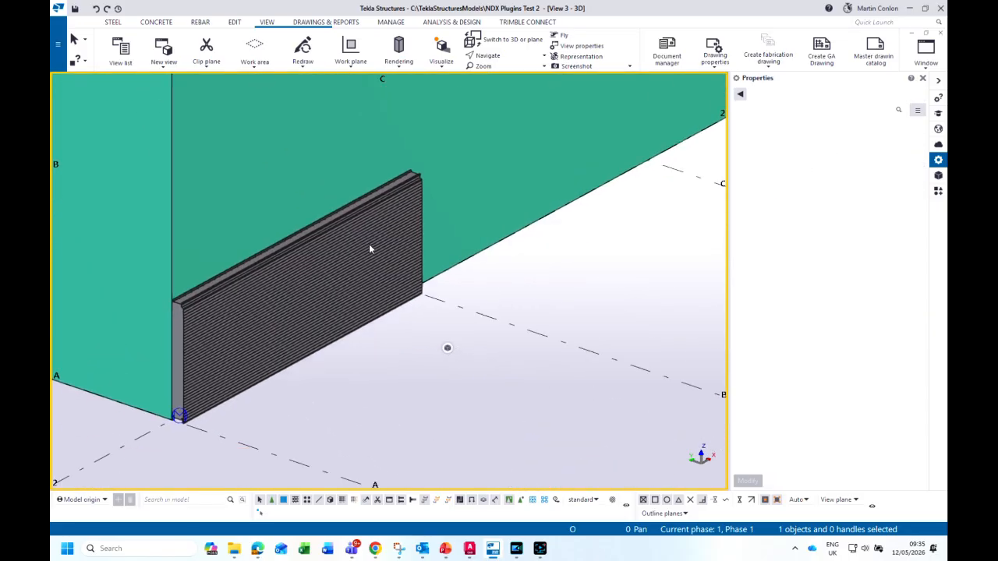
- Extend the wall panel along grid line 2 by linearly moving its end handle from grid B to the building corner at grid K
left_click(387, 224)
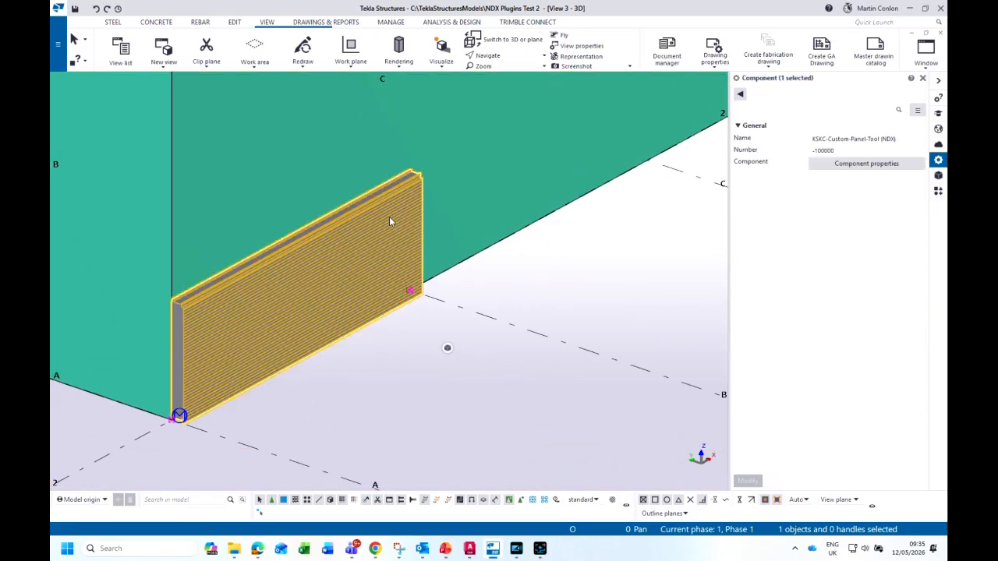
left_click(411, 291)
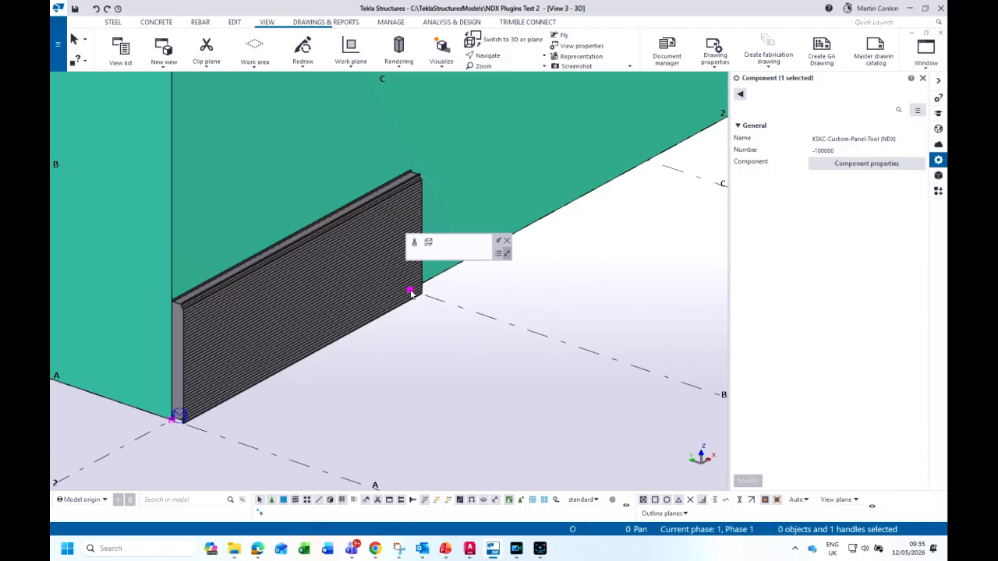
right_click(411, 293)
mouse_move(461, 382)
left_click(563, 380)
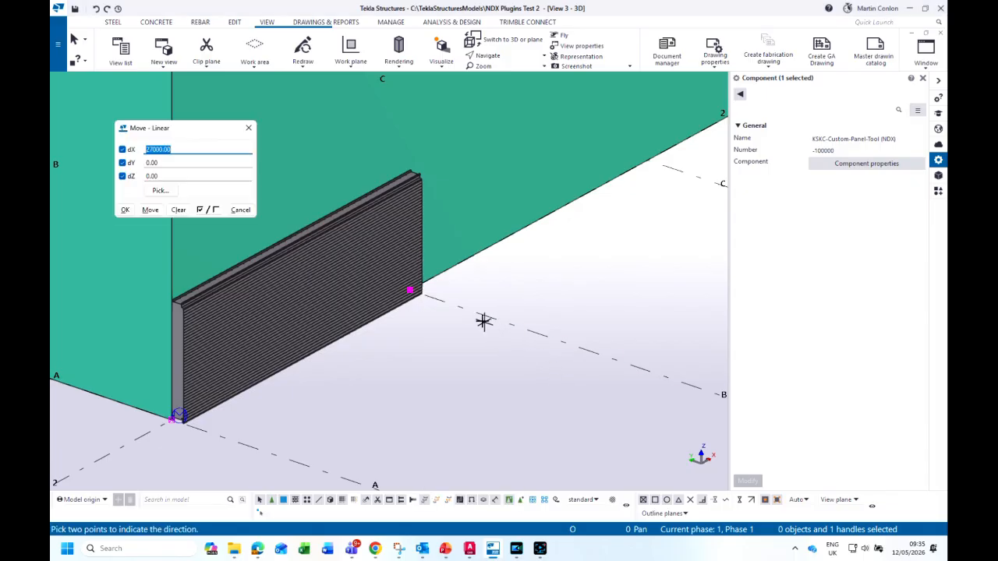
left_click(409, 290)
scroll(409, 296, "down", 5)
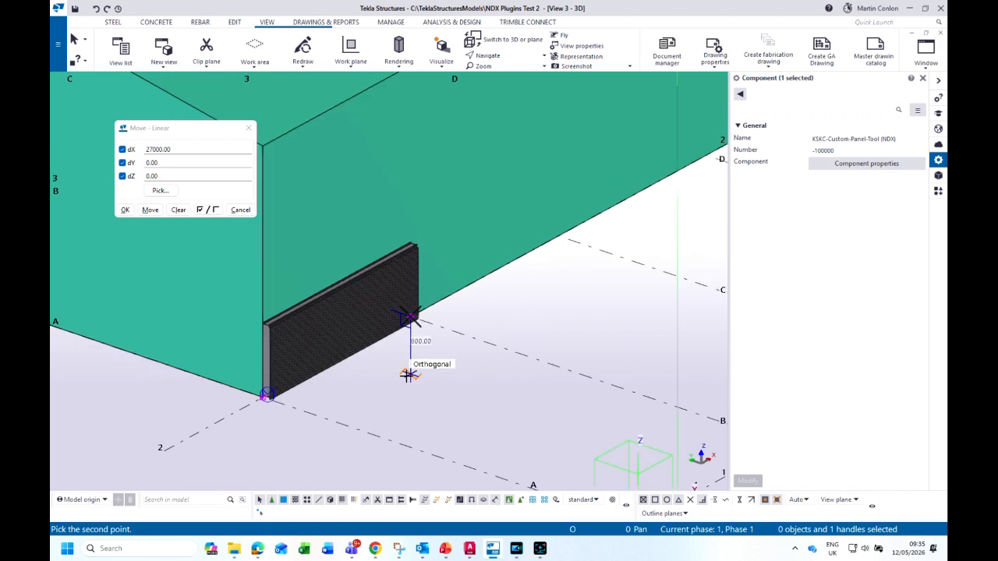
scroll(558, 257, "up", 4)
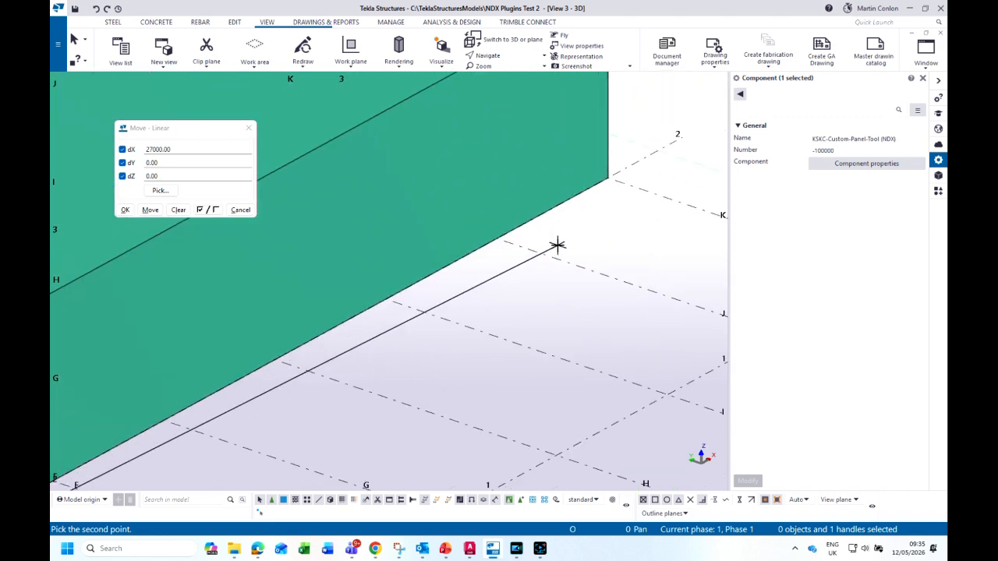
left_click(607, 188)
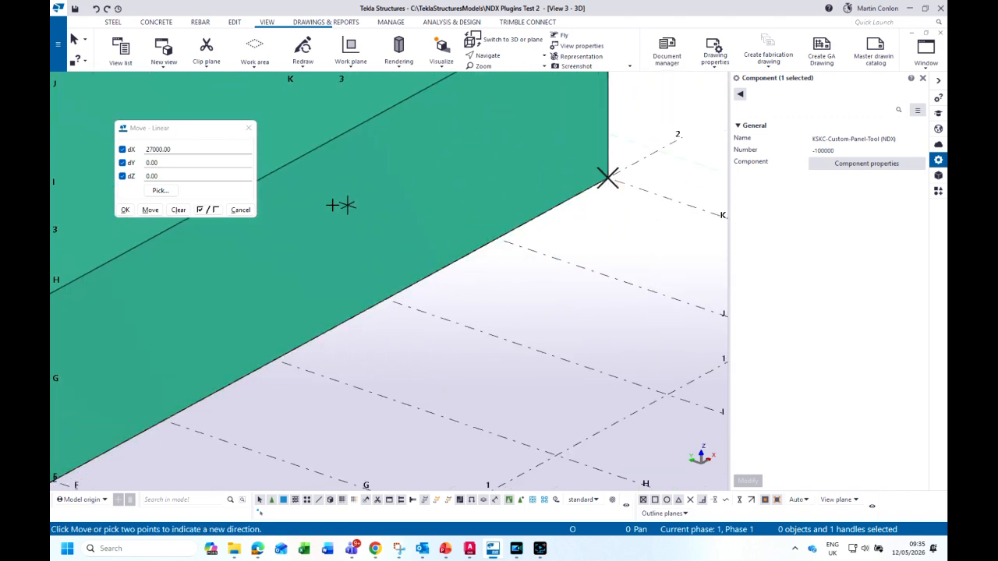
left_click(150, 210)
right_click(538, 238)
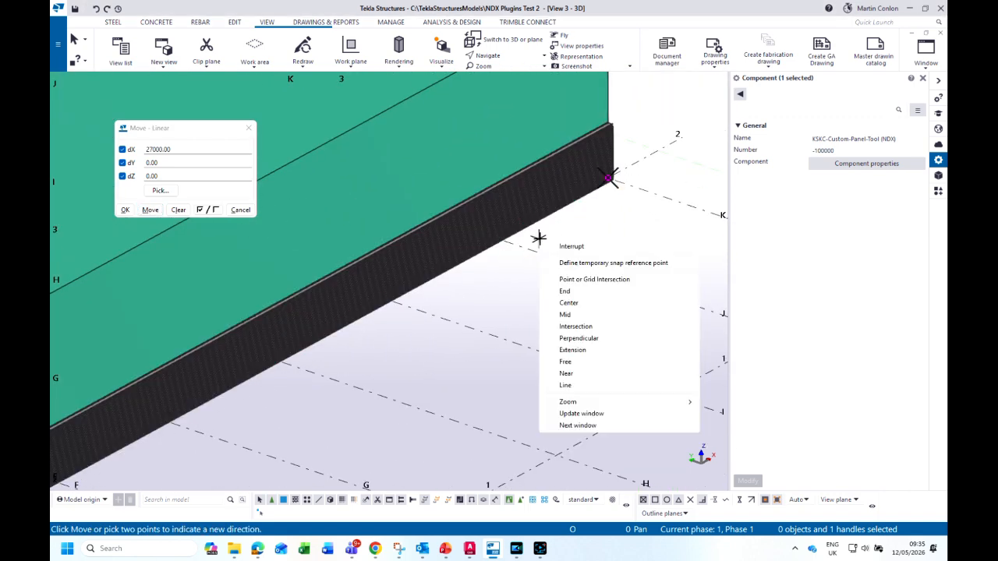
left_click(567, 247)
- Copy the full-length wall panel linearly upwards with 3 copies at a dZ spacing of 1000 mm and end the copy command
scroll(580, 277, "down", 5)
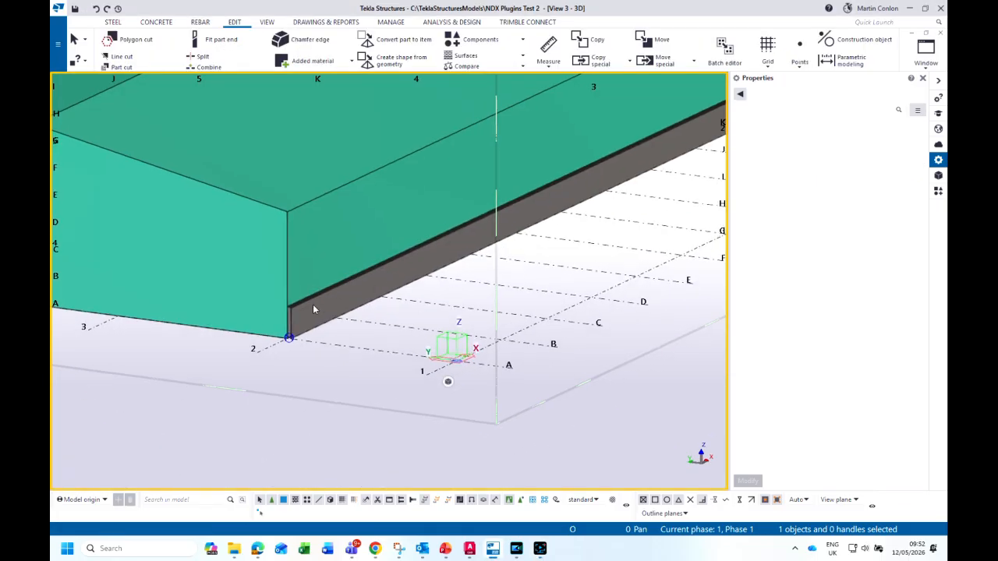
scroll(312, 305, "up", 3)
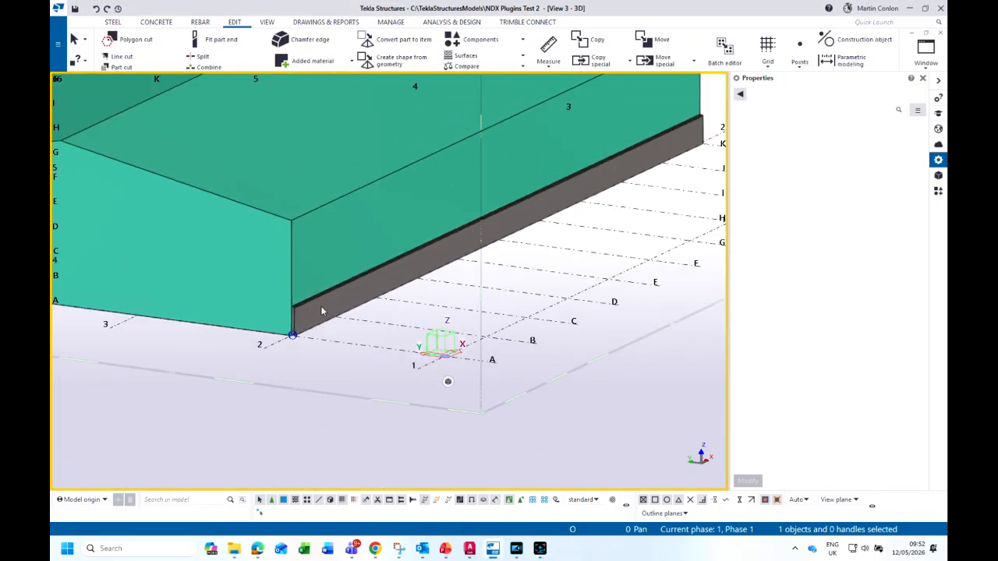
scroll(343, 316, "up", 1)
left_click(346, 308)
right_click(346, 308)
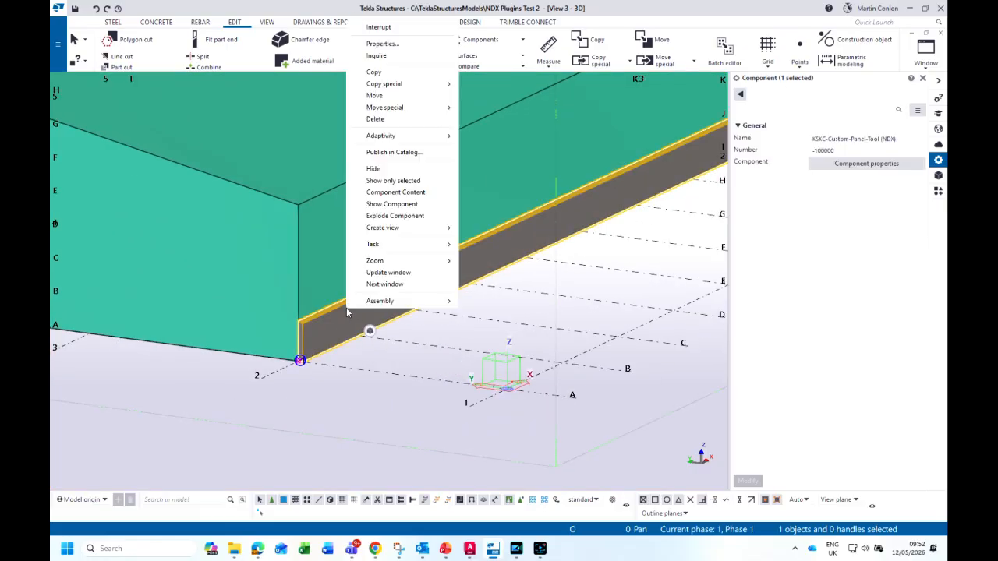
mouse_move(403, 89)
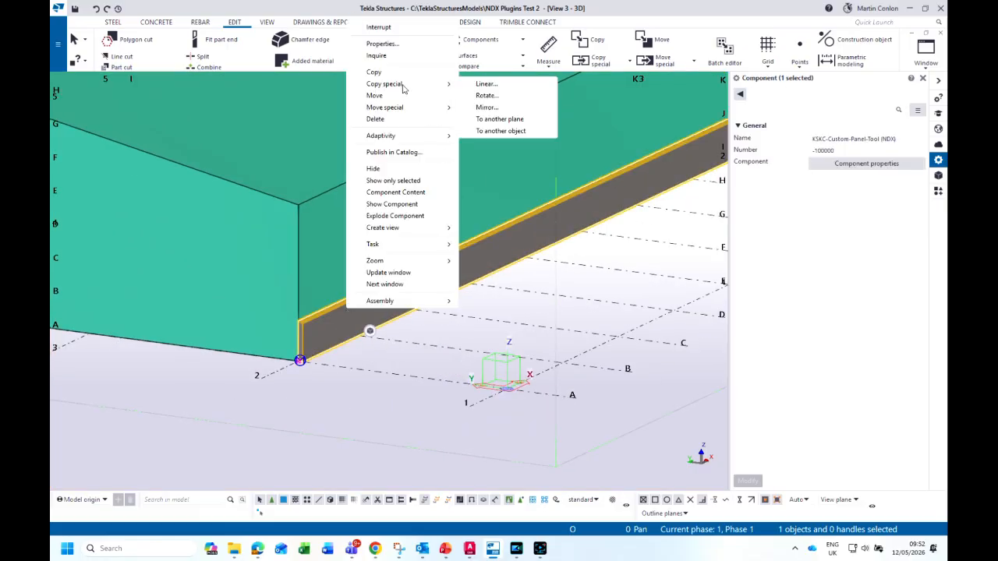
left_click(499, 84)
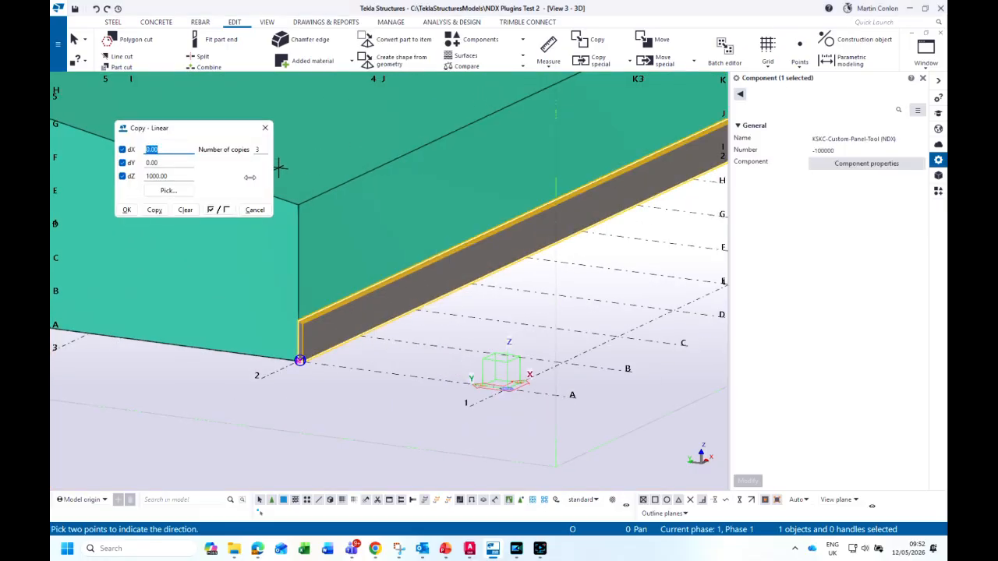
left_click(153, 211)
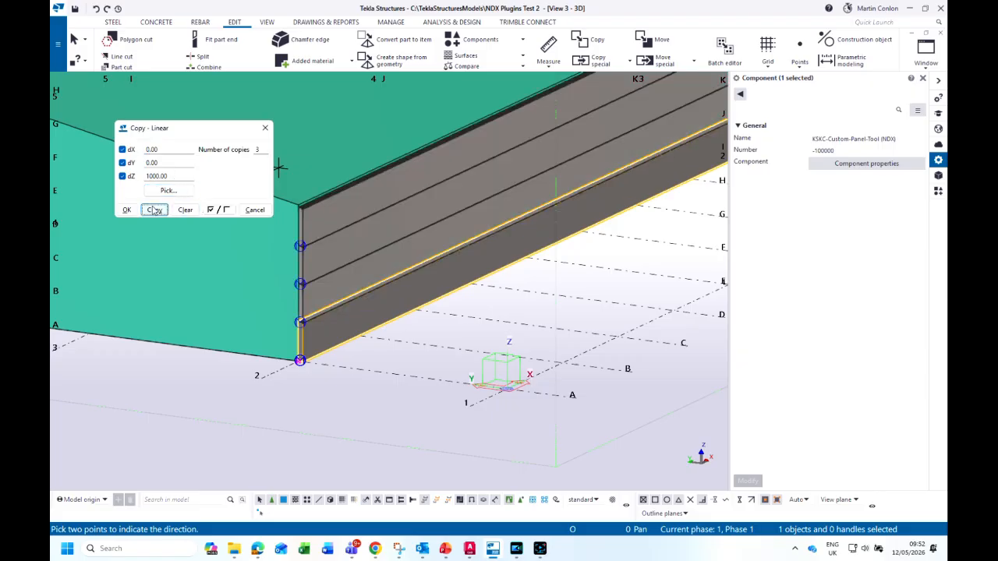
left_click(265, 128)
right_click(268, 130)
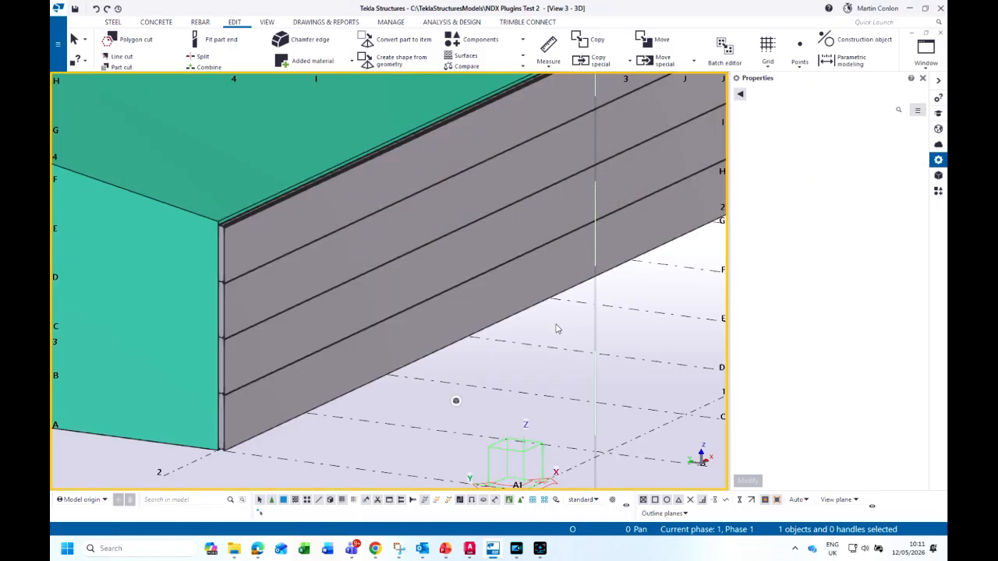
- Set the 3D view's colour and transparency representation to KS-ND-COLOUR-REPRESENTATION and accept the view properties
double_click(557, 328)
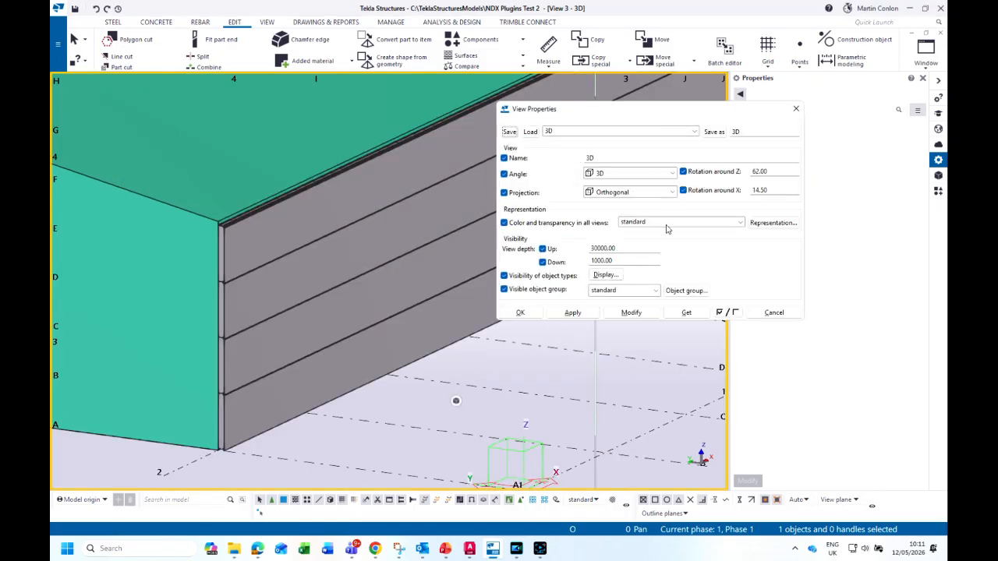
left_click(740, 223)
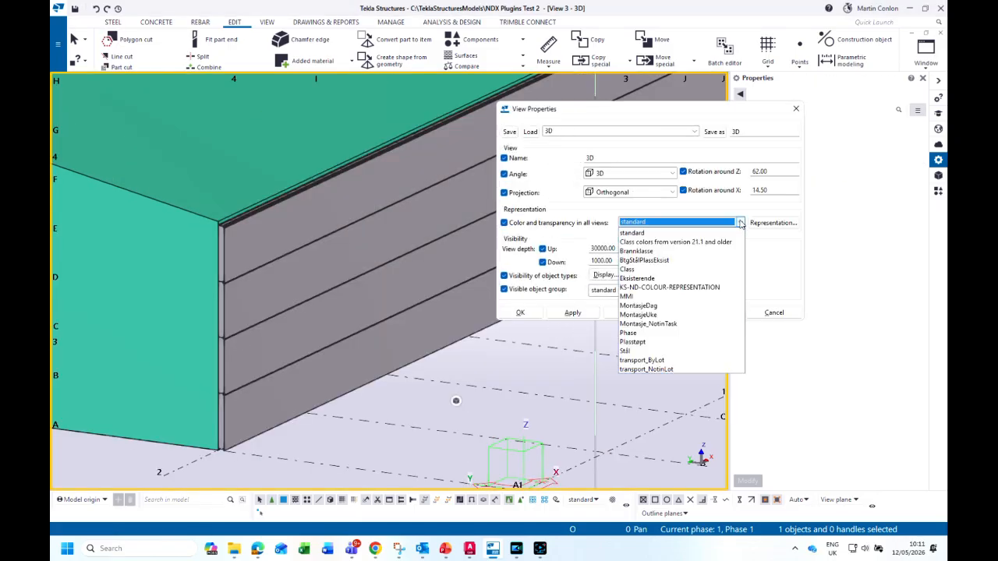
left_click(671, 287)
left_click(631, 312)
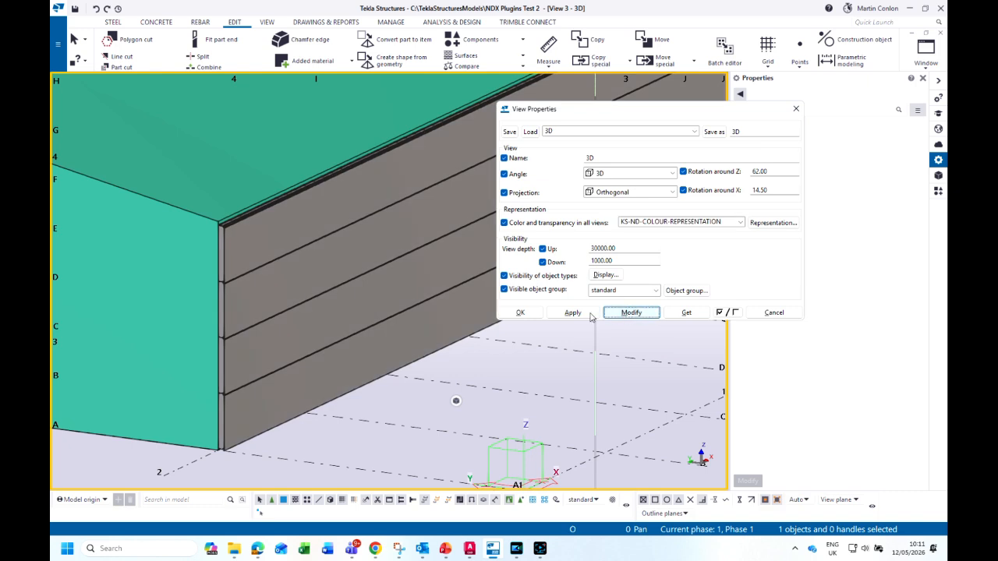
left_click(523, 316)
- Change the external sheet colour of the wall panel in the second row from the bottom to R9010
middle_click_drag(389, 347, 468, 333)
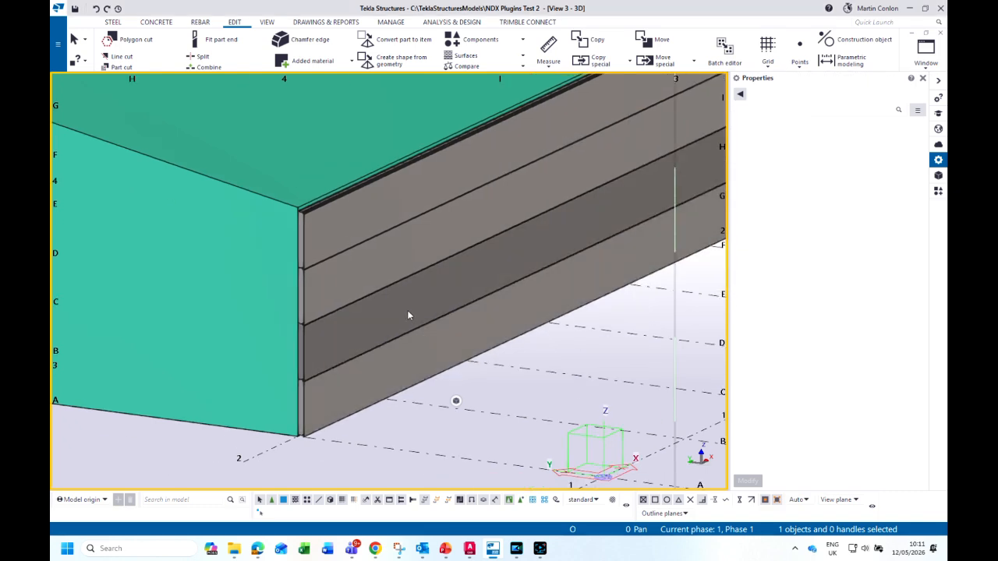
double_click(408, 312)
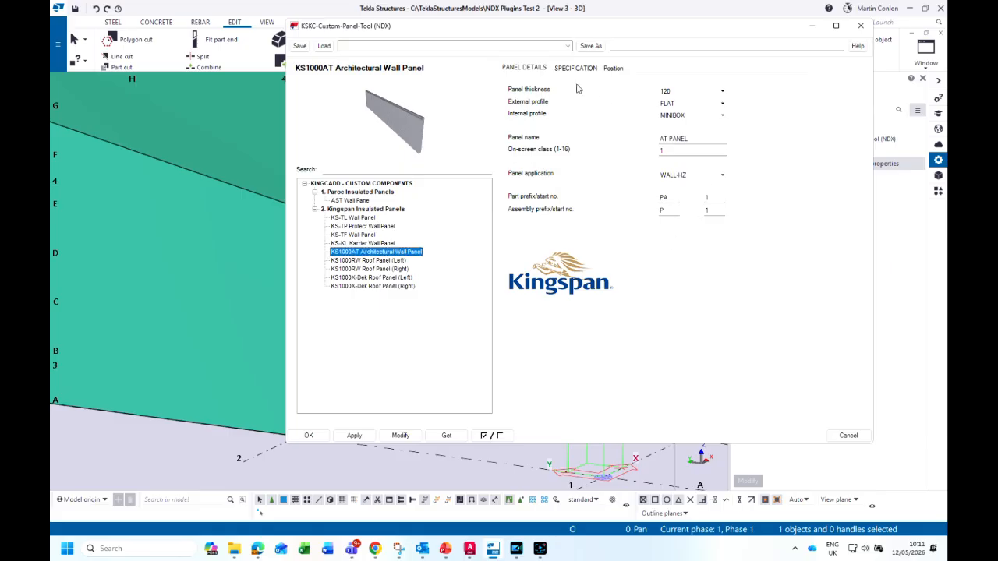
left_click(575, 68)
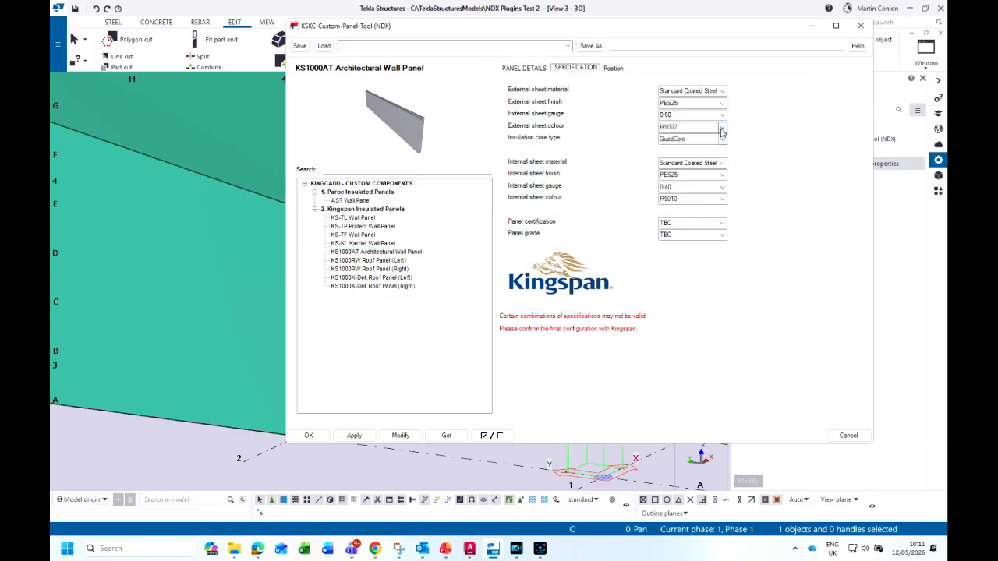
left_click(721, 130)
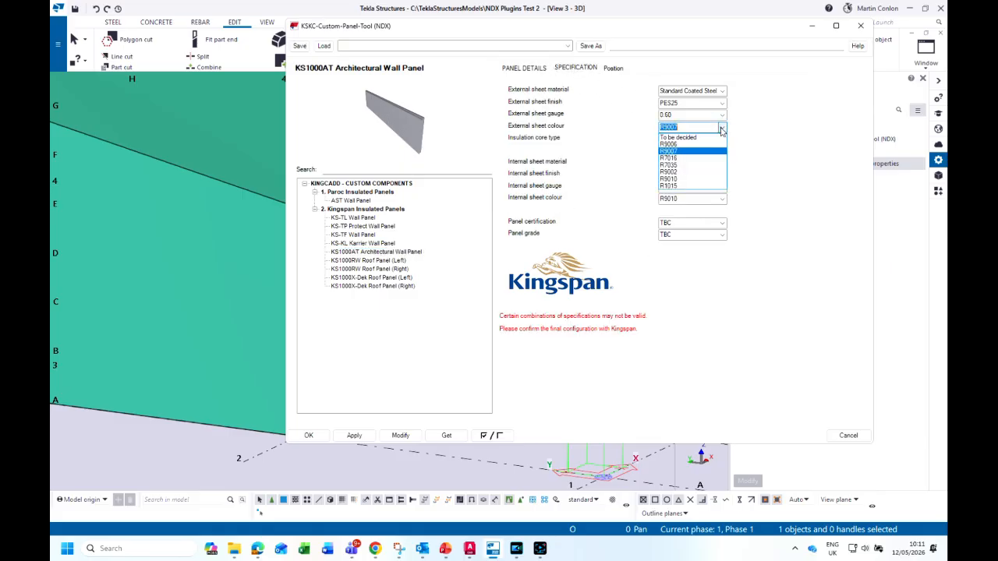
left_click(682, 179)
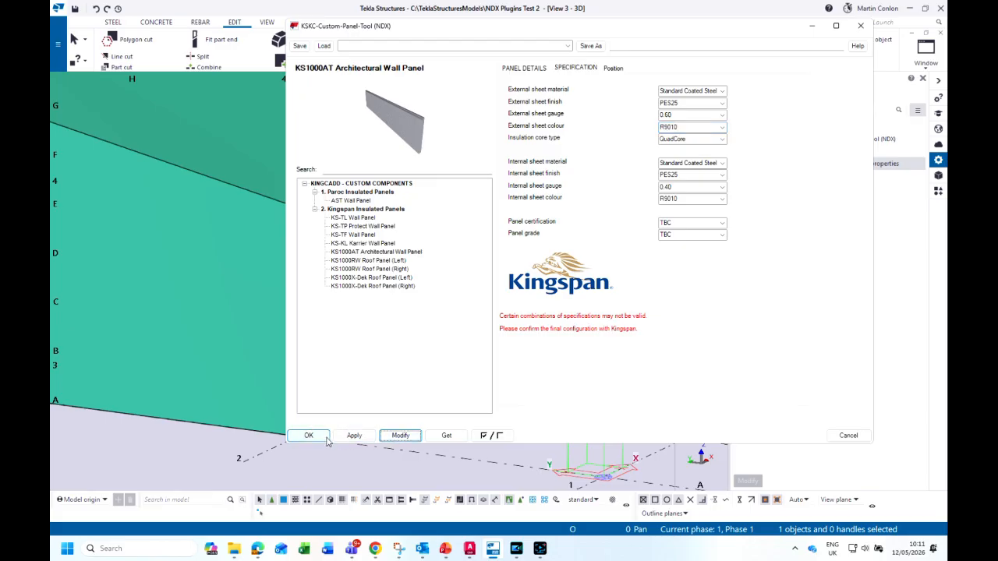
left_click(324, 438)
- Change the external sheet colour of the top wall panel to R7016
scroll(328, 311, "up", 3)
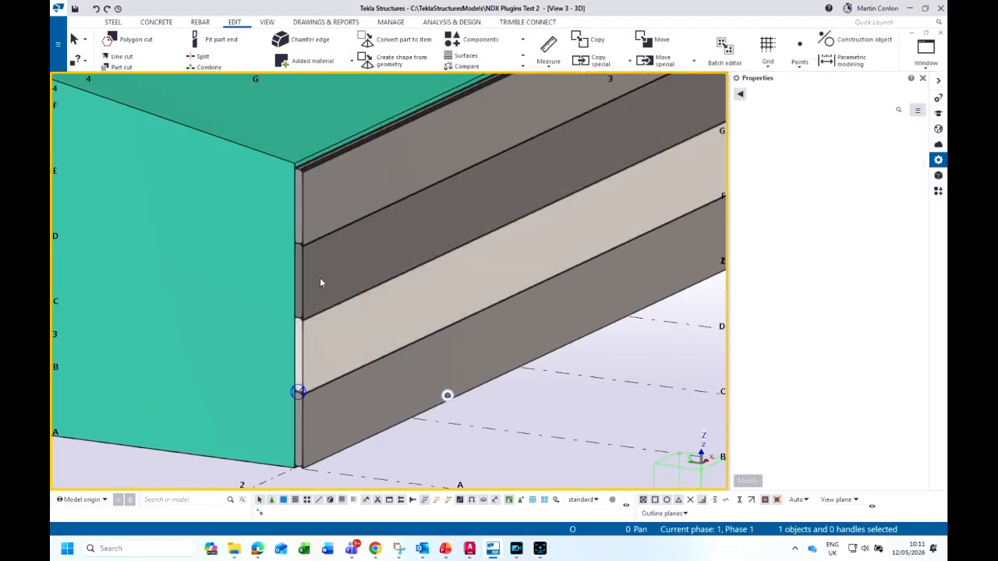
left_click(333, 213)
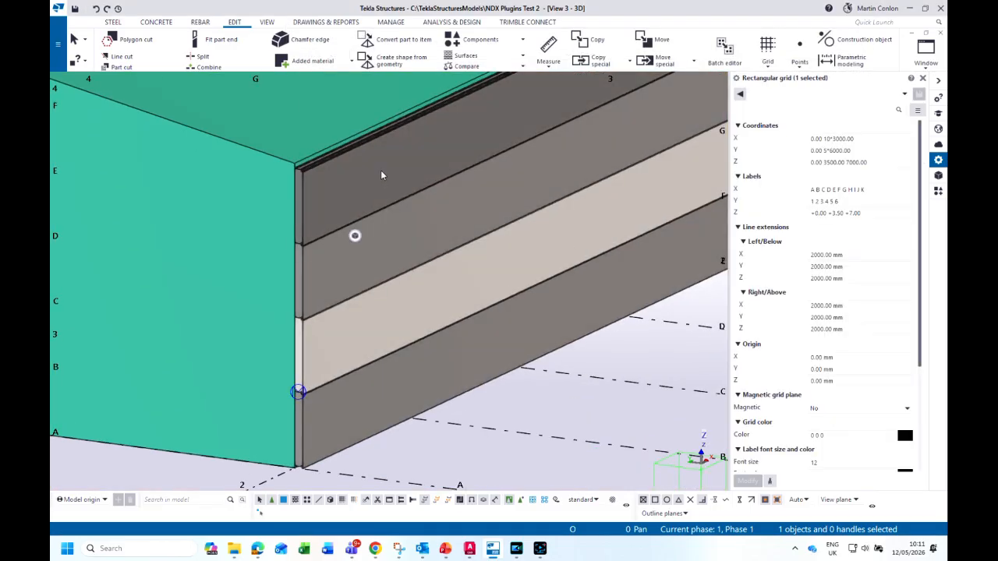
double_click(381, 175)
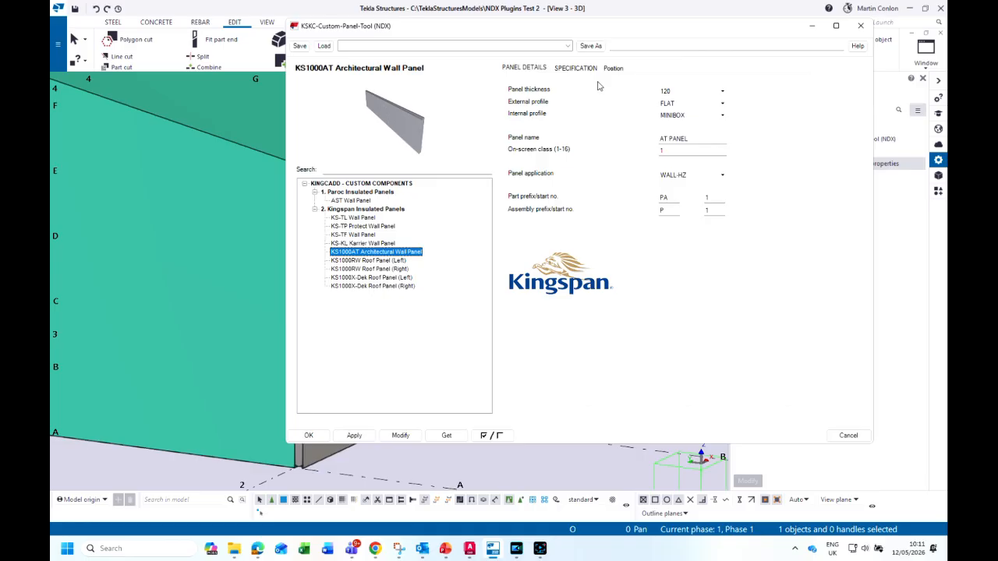
left_click(577, 69)
left_click(722, 128)
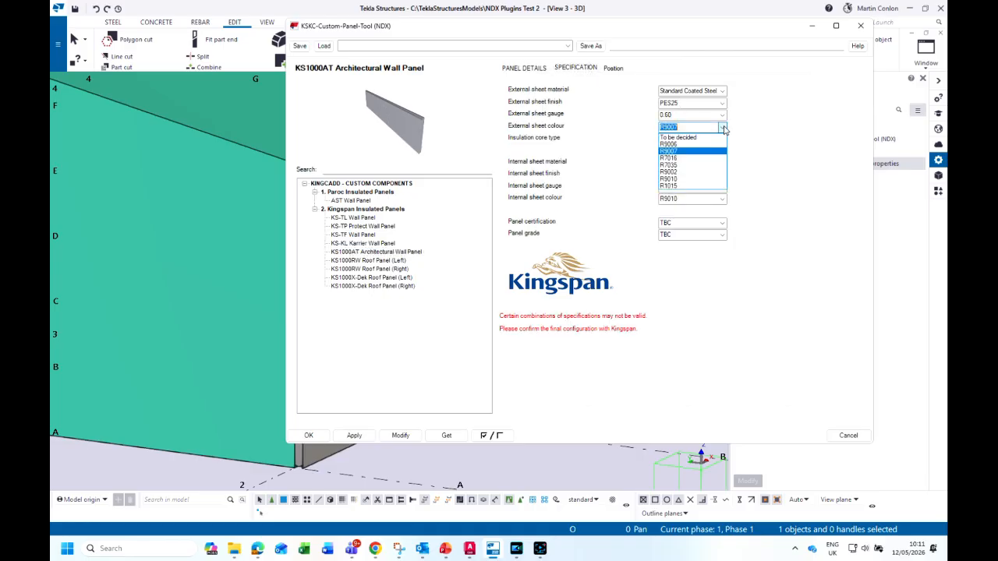
left_click(687, 160)
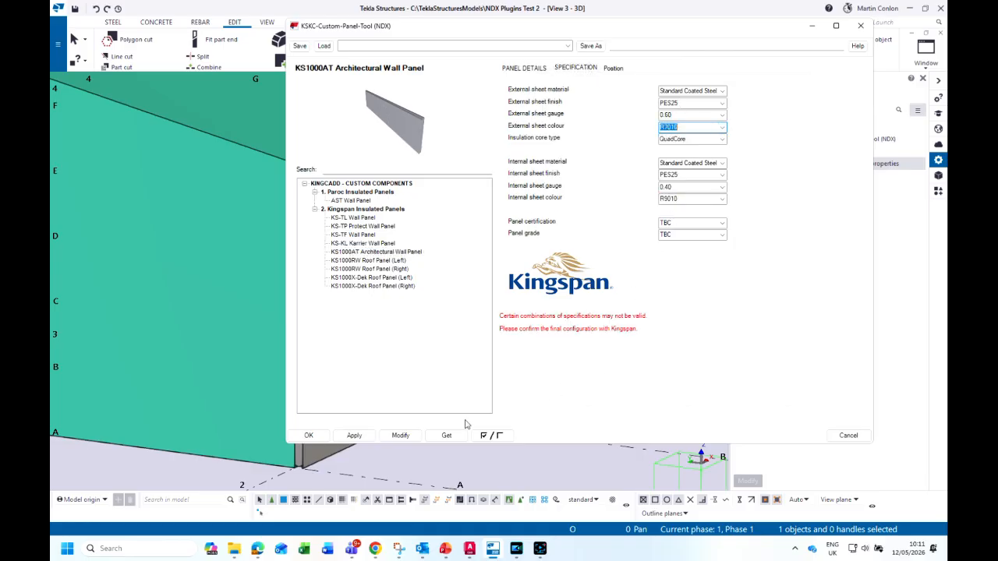
left_click(308, 435)
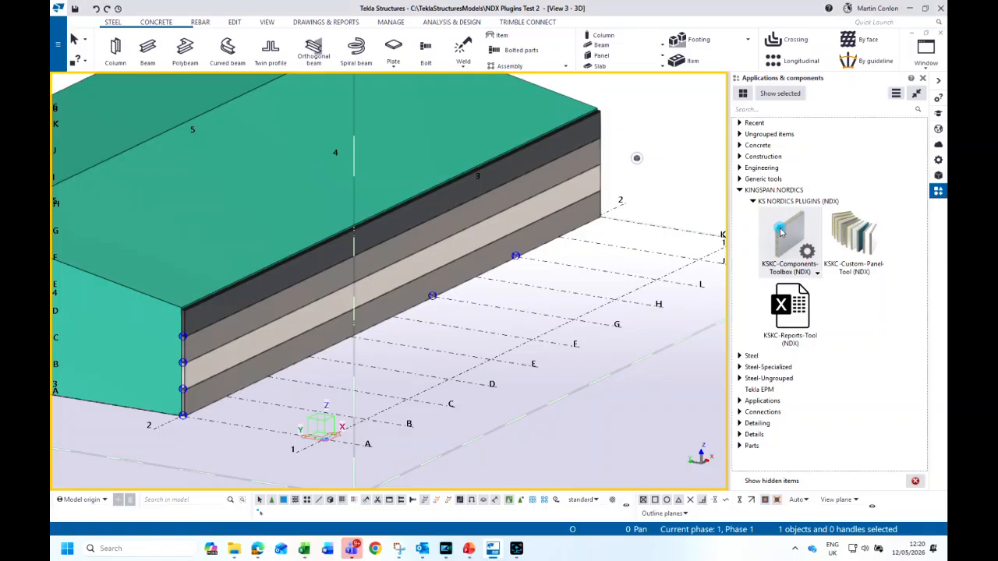
- Using the KSKC-Components-Toolbox (NDX), split the bottom wall panel at a picked location on grid line C
double_click(780, 231)
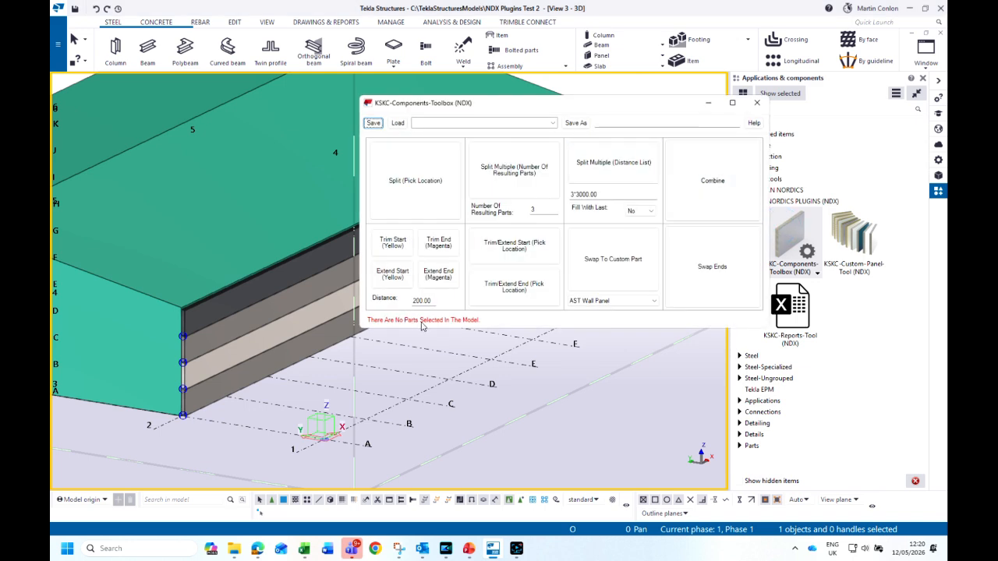
left_click(308, 351)
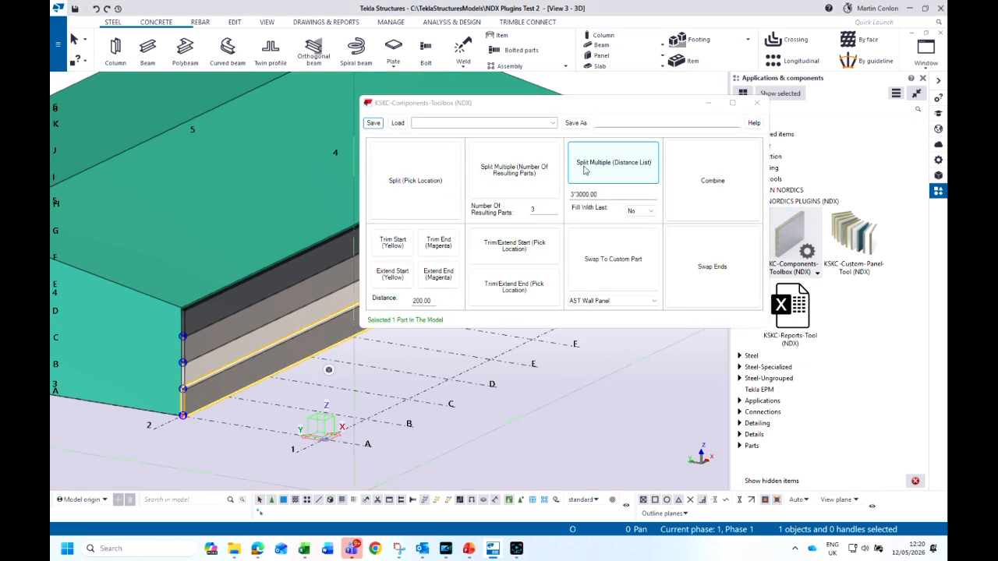
left_click_drag(612, 109, 693, 67)
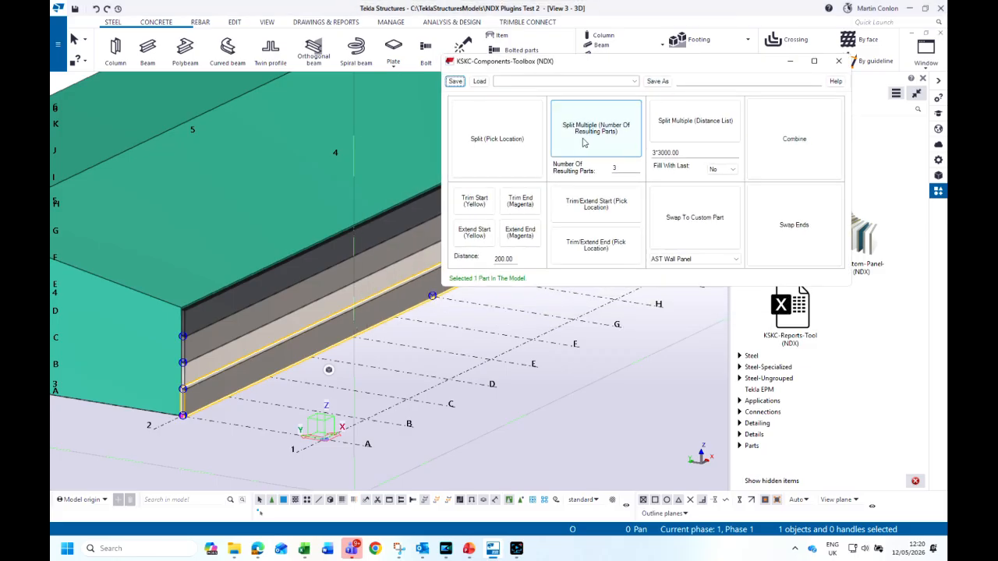
left_click(492, 153)
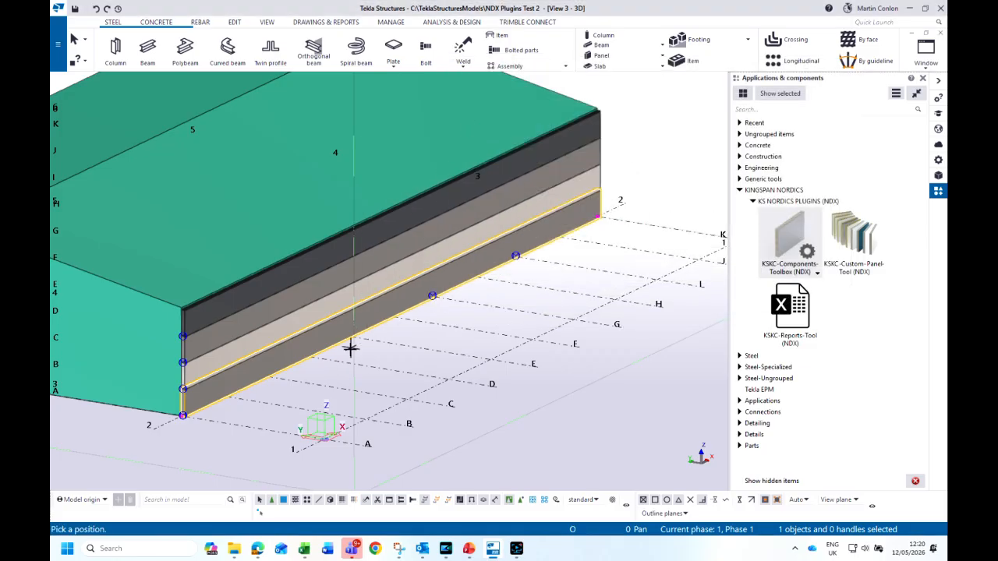
left_click(278, 379)
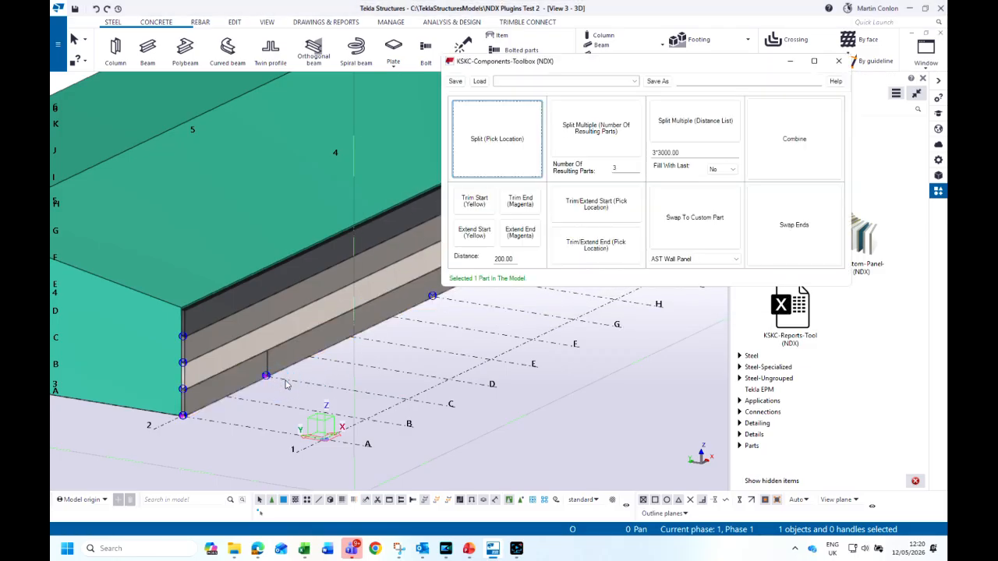
- Split the longer remaining bottom panel at a picked location on grid line E
scroll(327, 321, "up", 2)
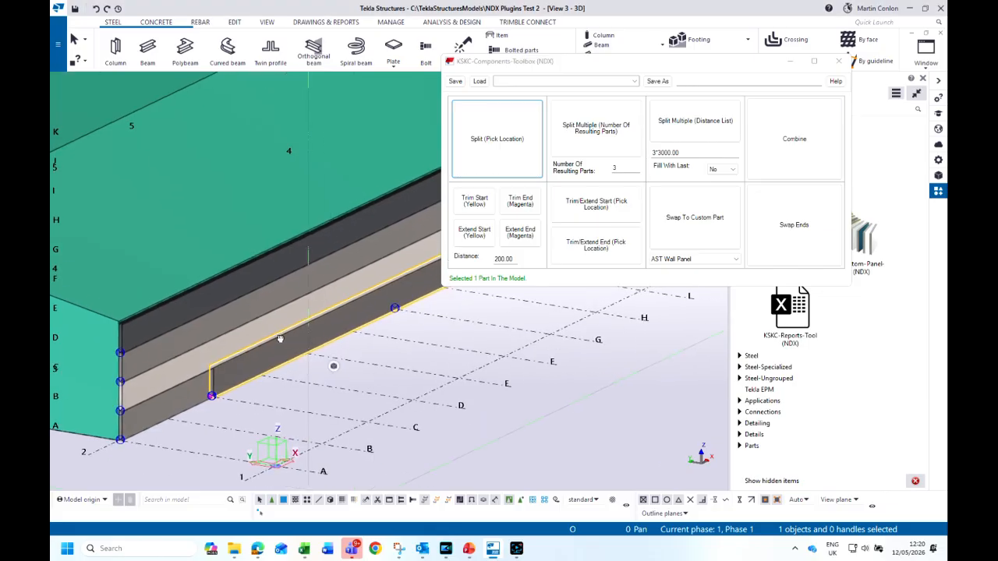
left_click(530, 146)
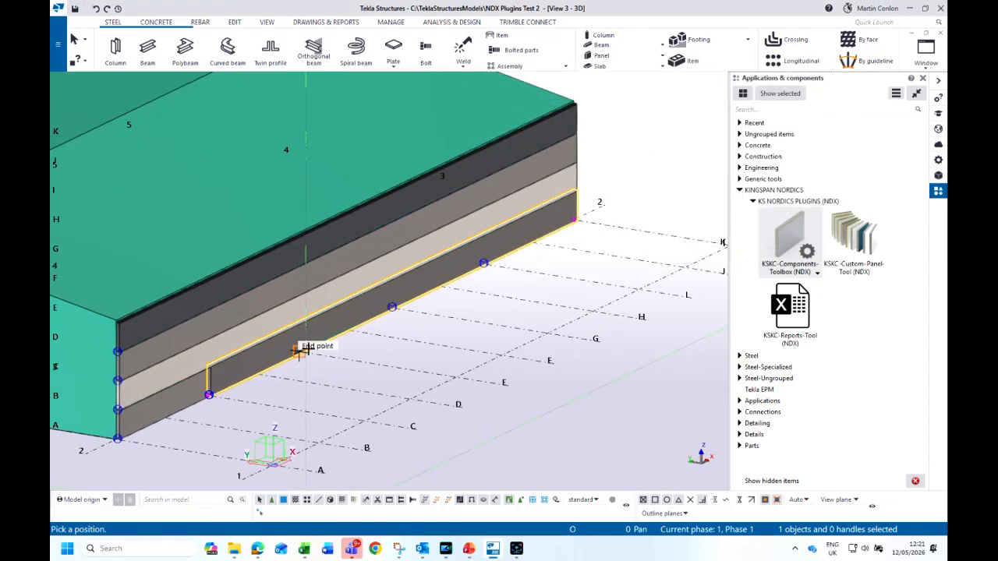
left_click(305, 350)
- Split the remaining bottom panel between grid lines E and K into 3 resulting parts
middle_click_drag(356, 295, 192, 326)
left_click(473, 200)
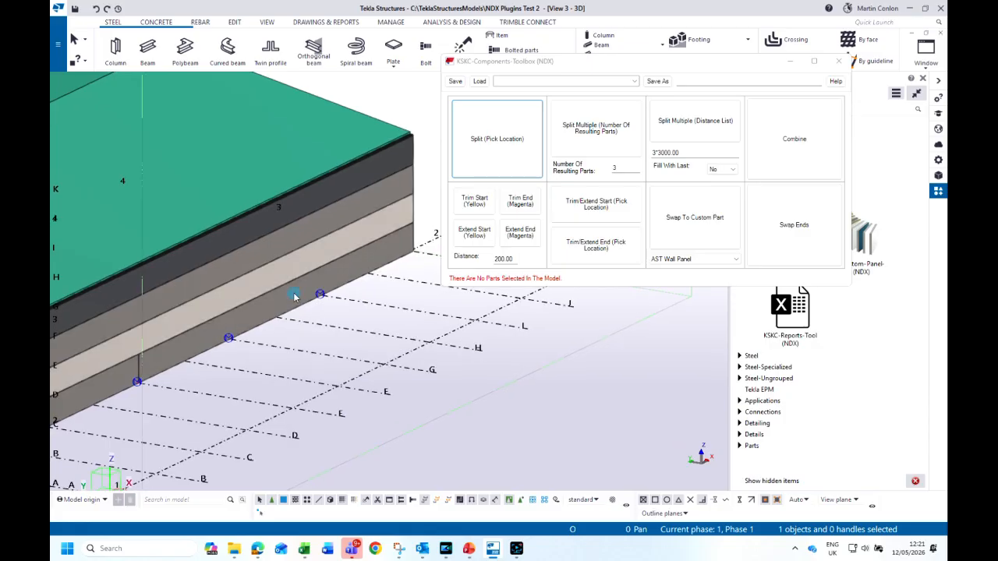
left_click(385, 243)
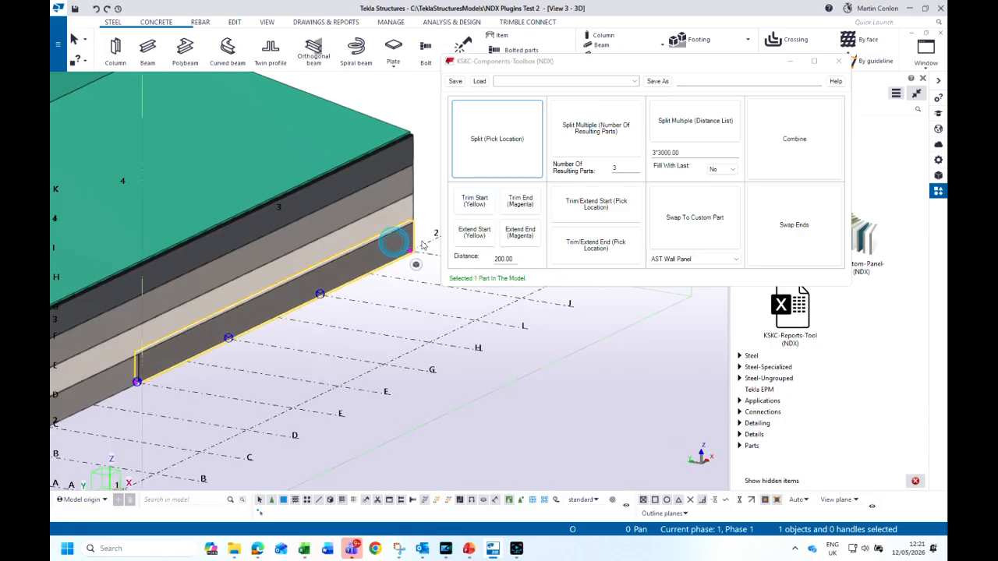
left_click(591, 142)
middle_click_drag(307, 361, 332, 342)
scroll(378, 337, "down", 3)
scroll(377, 337, "down", 1)
- Set the number of resulting parts to 5 and split the second-row and third-row wall panels
left_click(205, 357)
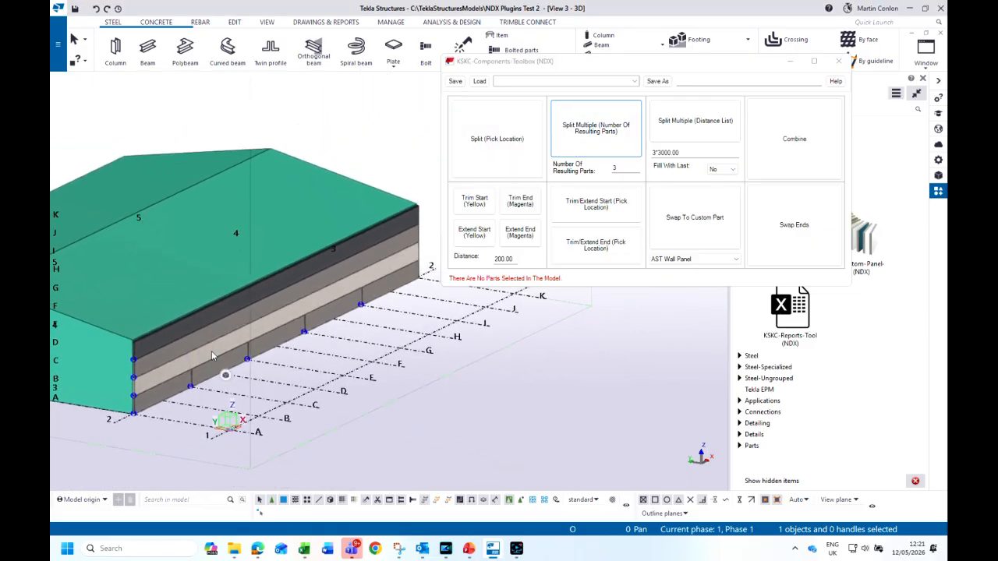
left_click(202, 358)
scroll(203, 360, "up", 2)
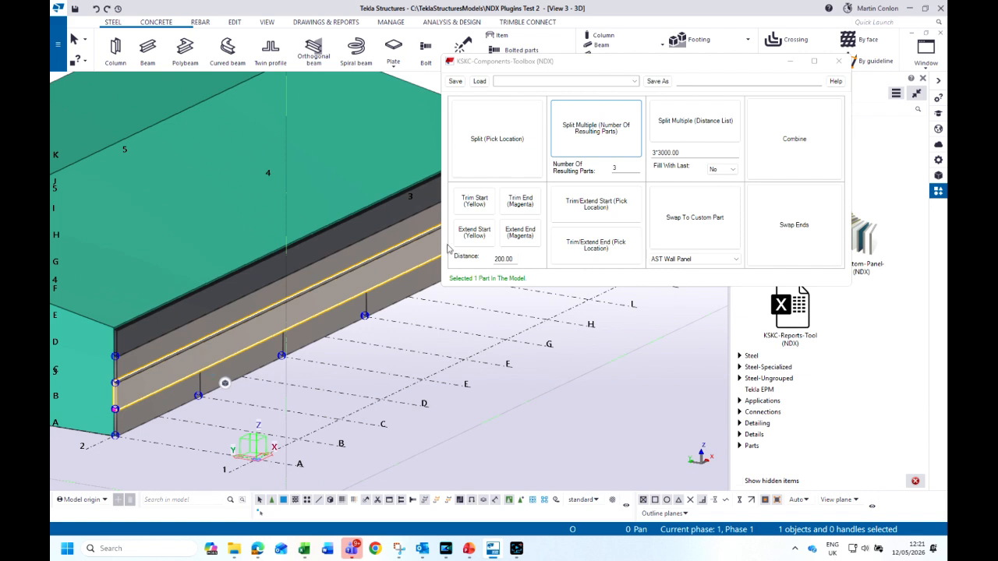
left_click(627, 169)
left_click(596, 128)
left_click(360, 253)
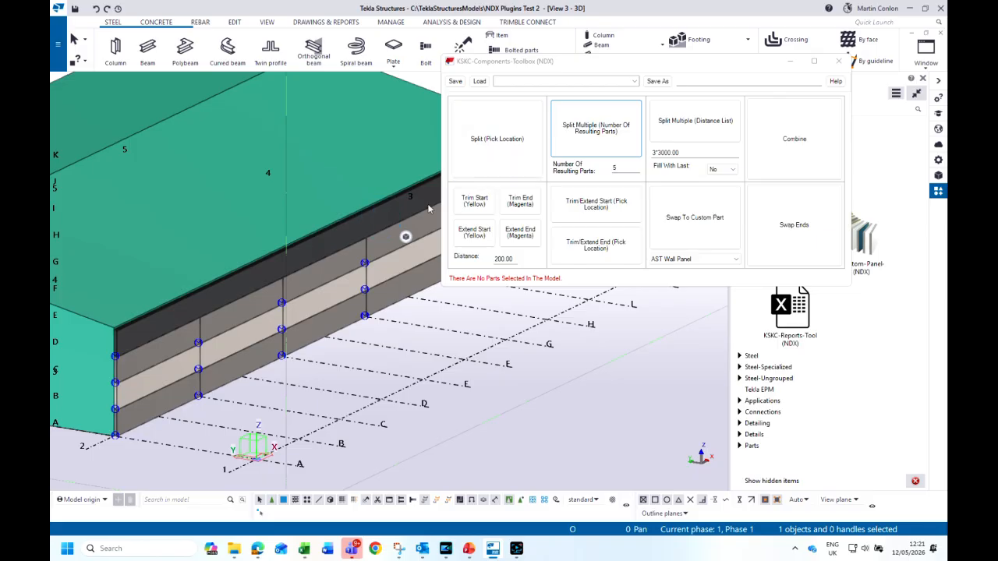
- Split the top wall panel into 5 resulting parts to match the rows below
scroll(219, 300, "up", 4)
left_click(212, 286)
left_click(601, 130)
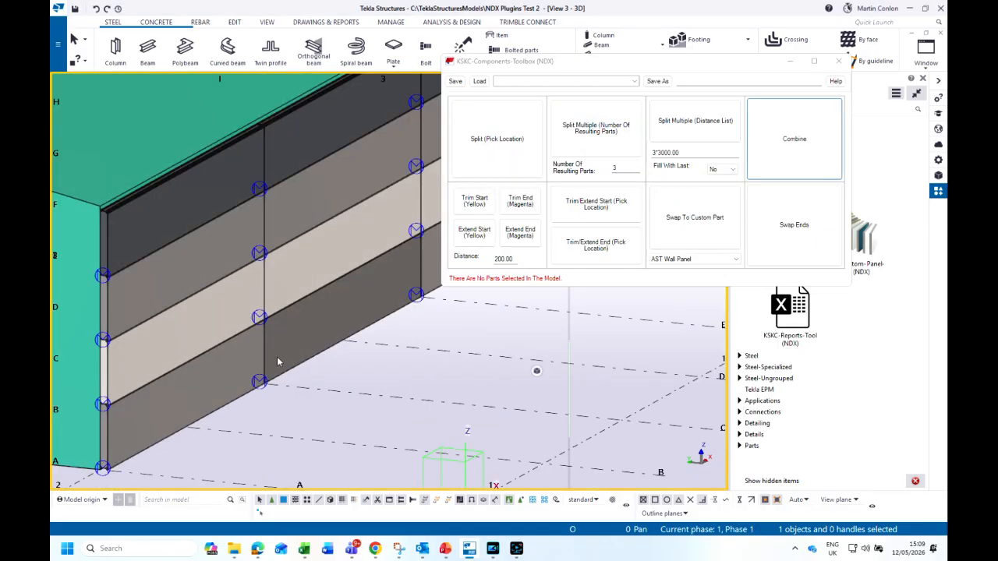
- Combine the two adjacent bottom-row wall panels nearest grid line A into one panel
left_click(159, 419)
left_click(313, 329, "ctrl")
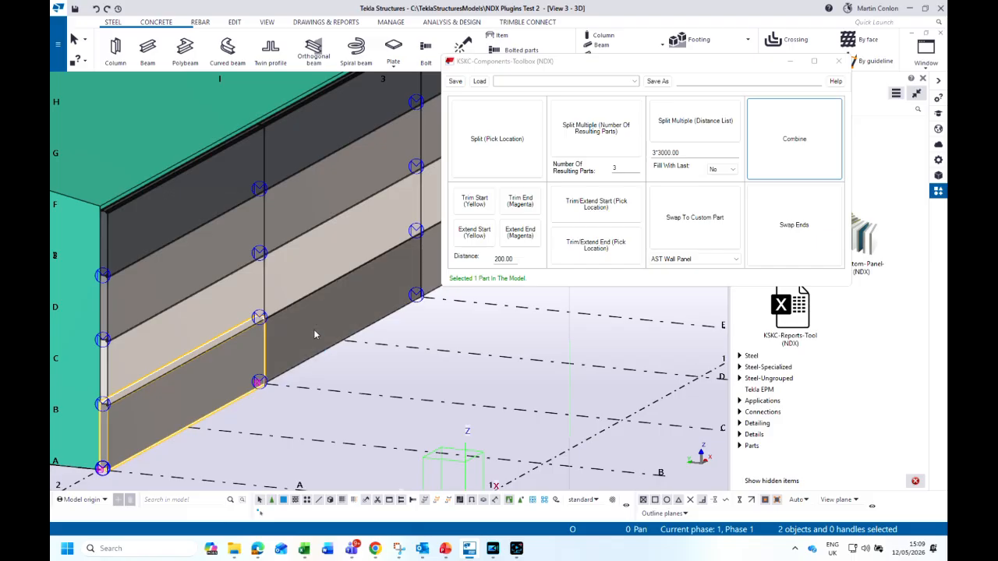
left_click(786, 154)
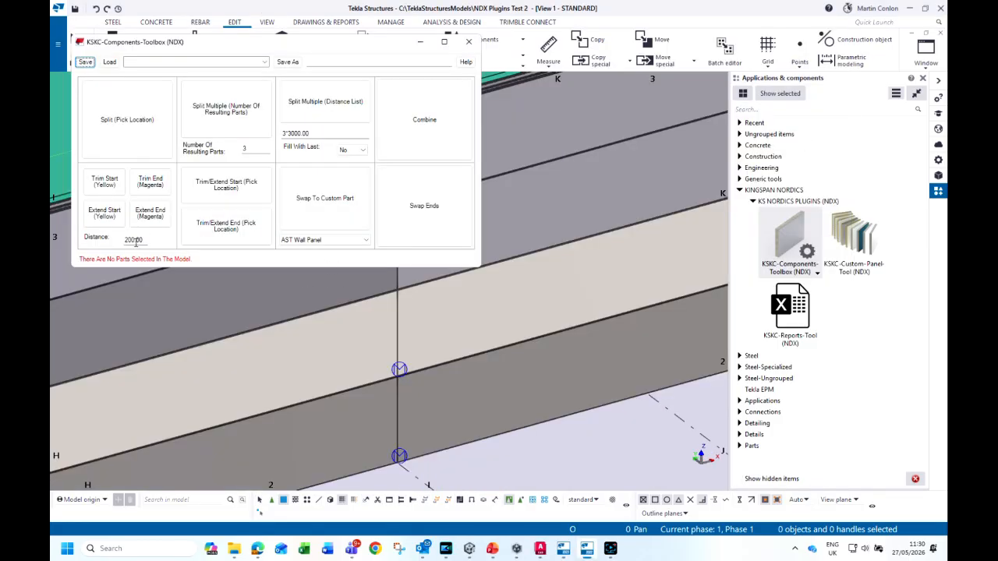
- Set the distance to 10 and trim the magenta ends of the wall panels in the lower three rows at the vertical joint
double_click(139, 239)
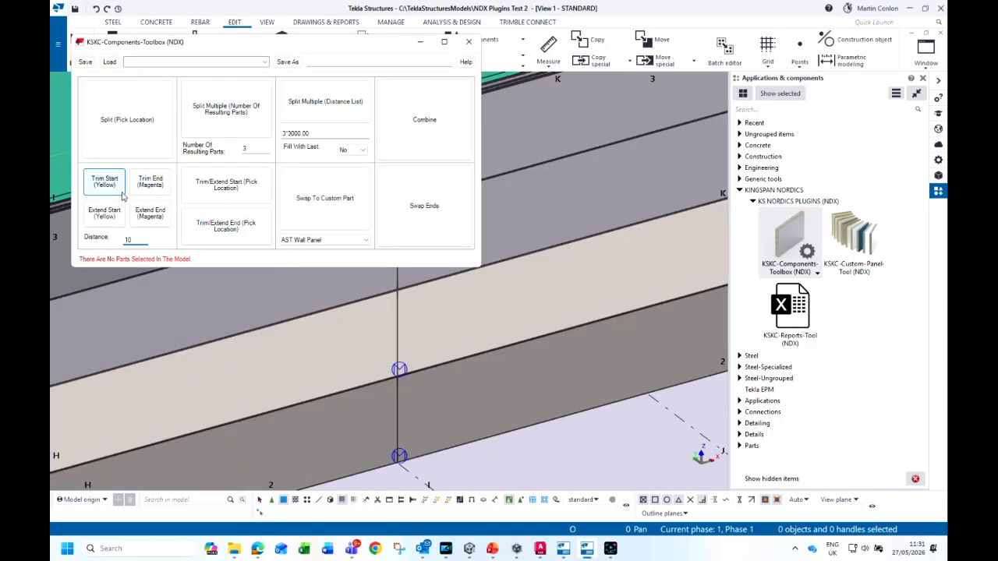
left_click(369, 407)
left_click(439, 389, "ctrl")
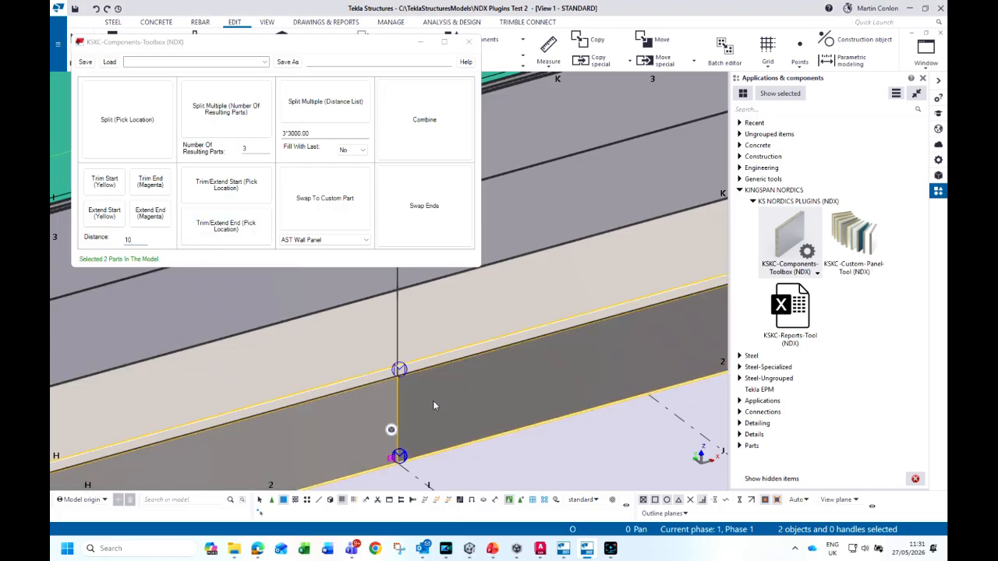
left_click(150, 181)
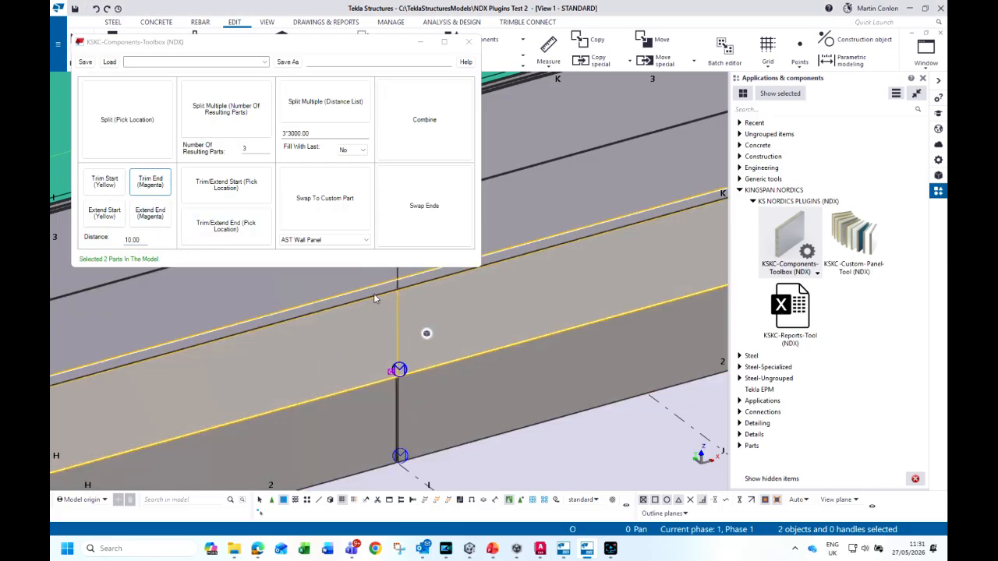
left_click(373, 293, "ctrl")
left_click(501, 231, "ctrl")
left_click(146, 187)
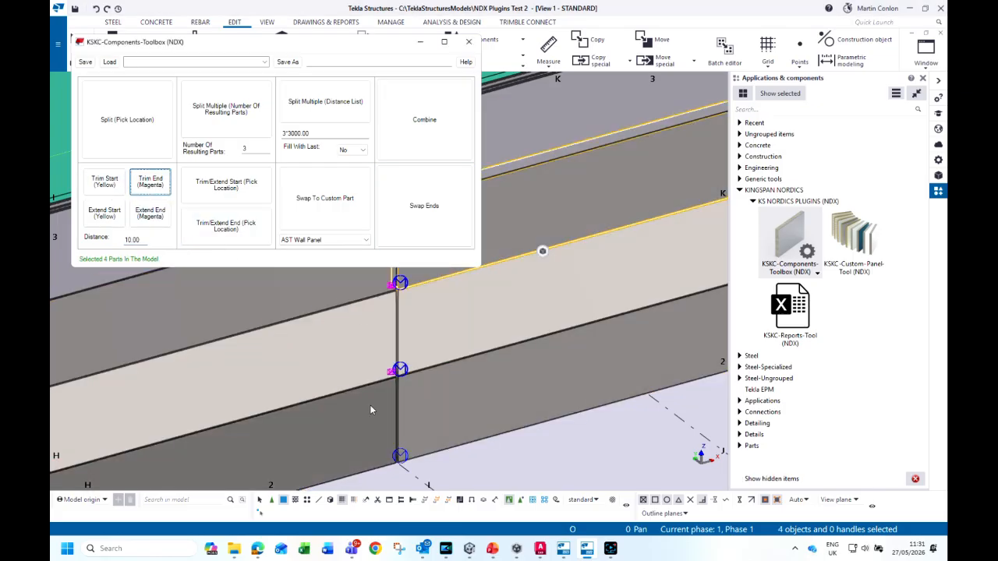
- Measure the gap between the trimmed panel ends at the vertical joint
scroll(401, 387, "up", 6)
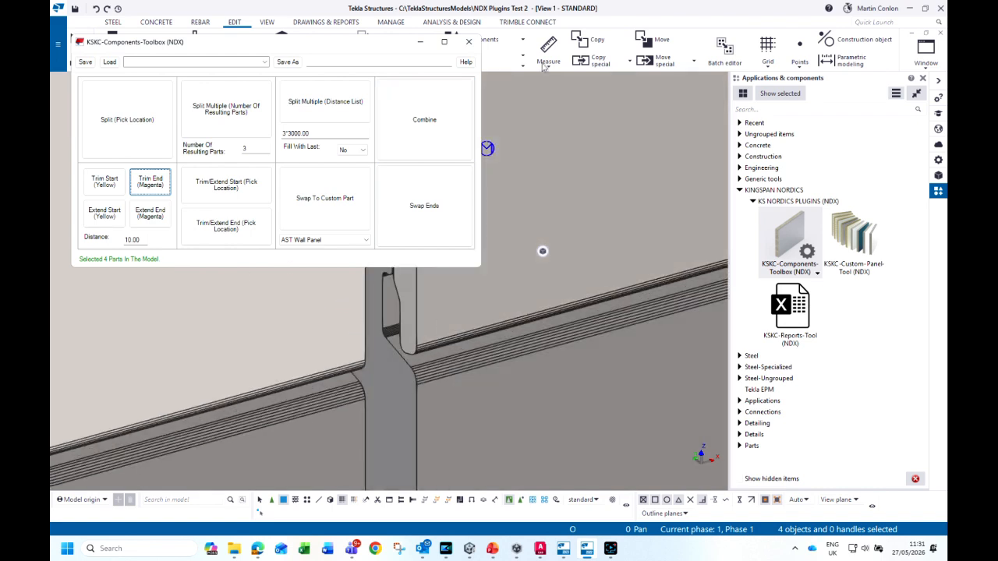
left_click(546, 61)
left_click(358, 358)
left_click(413, 345)
left_click(388, 324)
key("Escape")
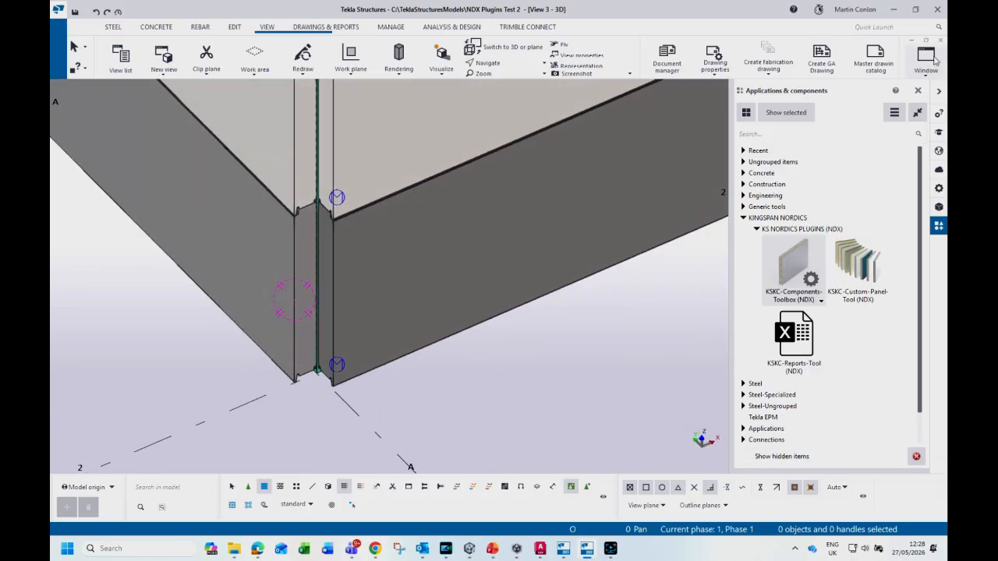
- Switch to the plan view, open KSKC-Components-Toolbox (NDX) and select the wall panel along grid line A at the grid 2 corner
left_click(935, 57)
left_click(924, 181)
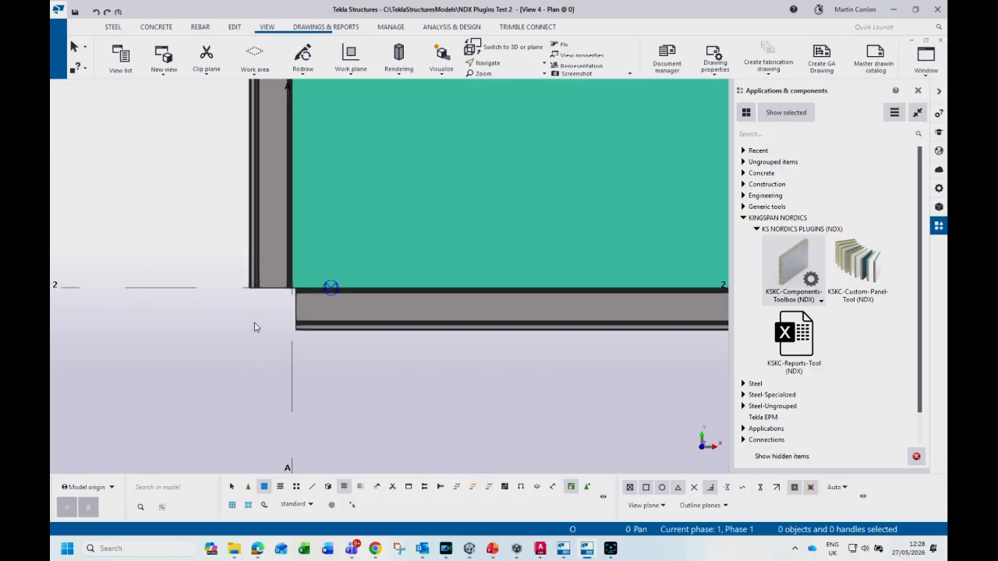
double_click(789, 273)
scroll(273, 296, "up", 2)
left_click(276, 285)
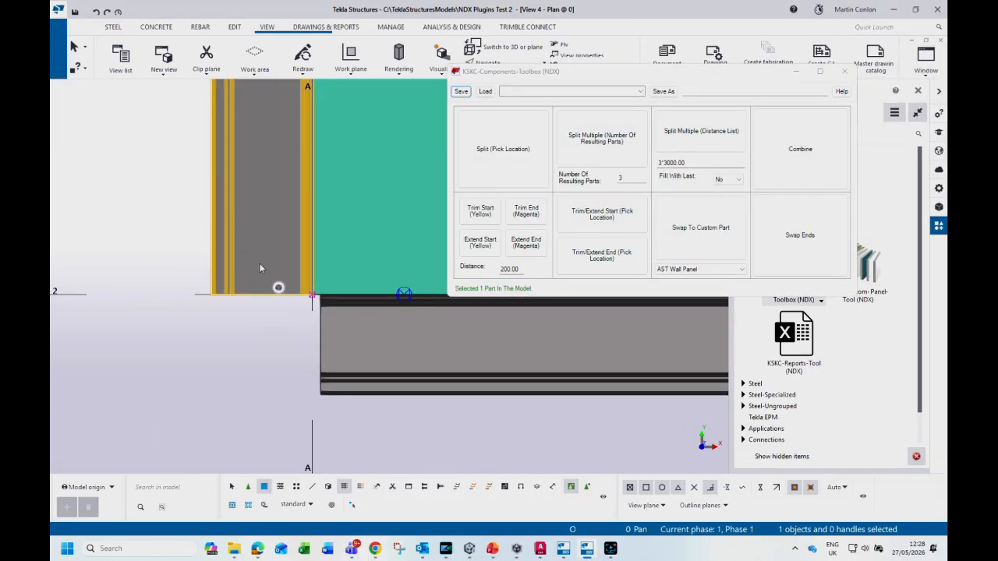
- Extend the selected panel's magenta end by a distance of 120 and trim it back by the same distance
double_click(513, 269)
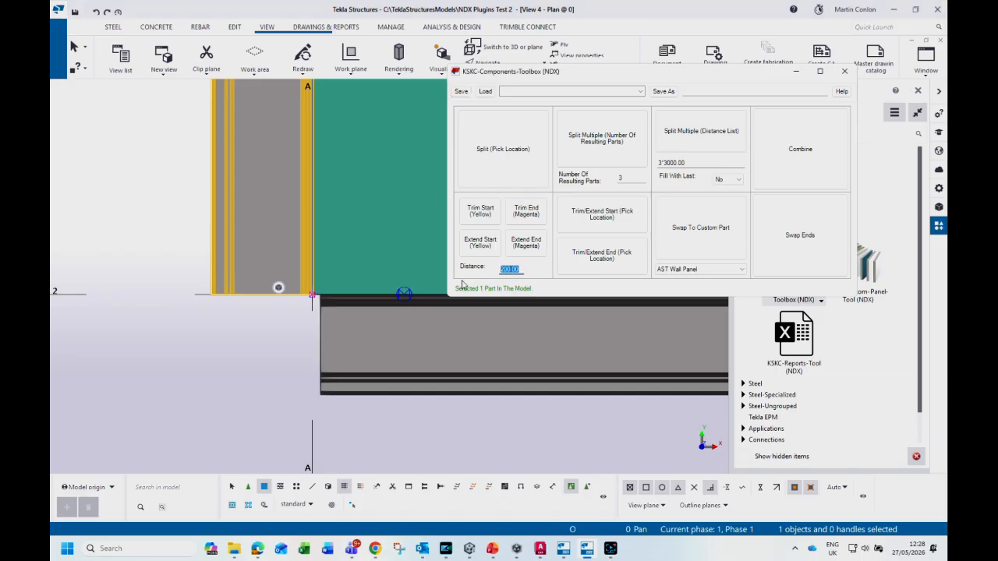
left_click(483, 240)
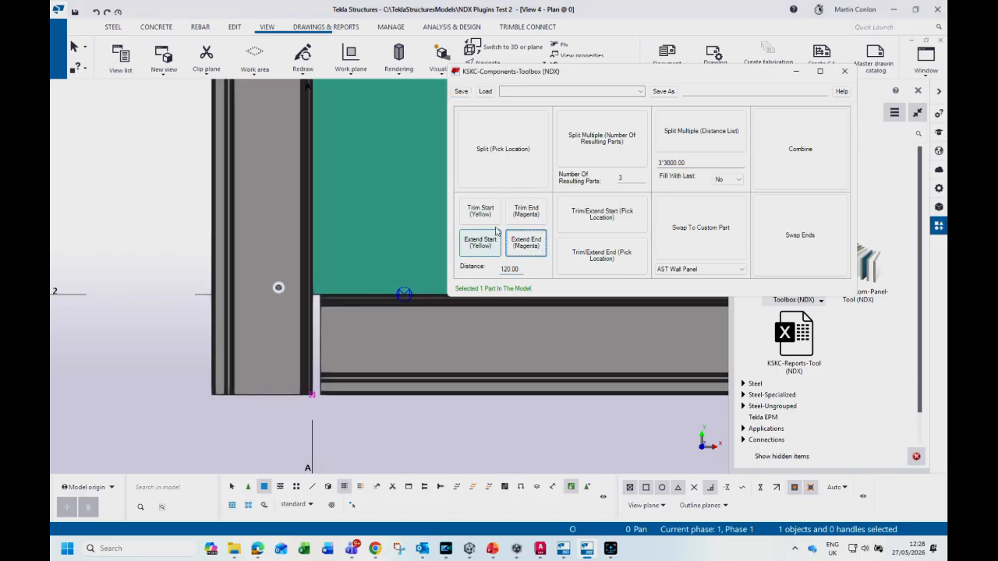
left_click(528, 214)
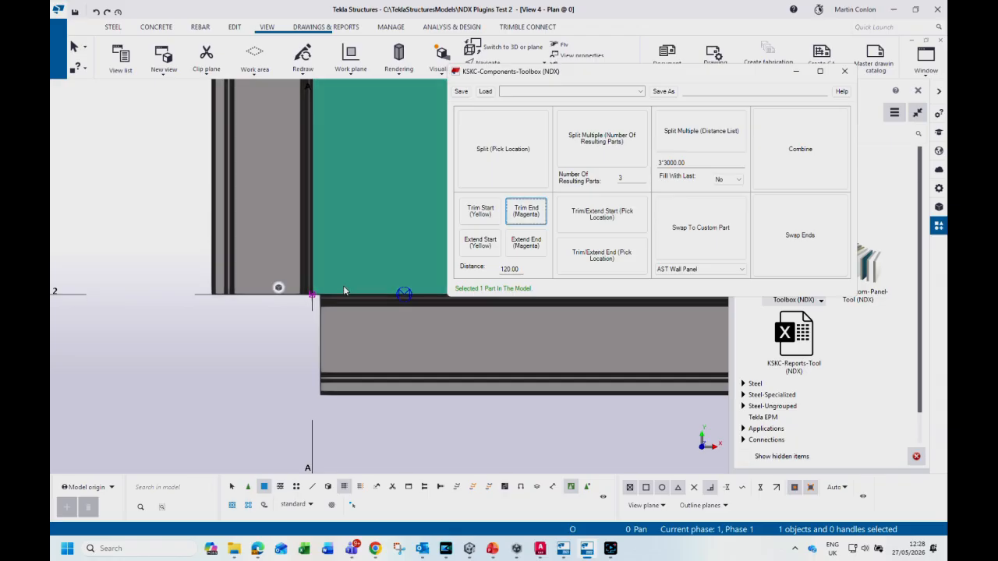
- Extend the selected panel's end to a picked location at the outer corner of the adjacent wall panel
left_click(601, 262)
scroll(316, 394, "up", 4)
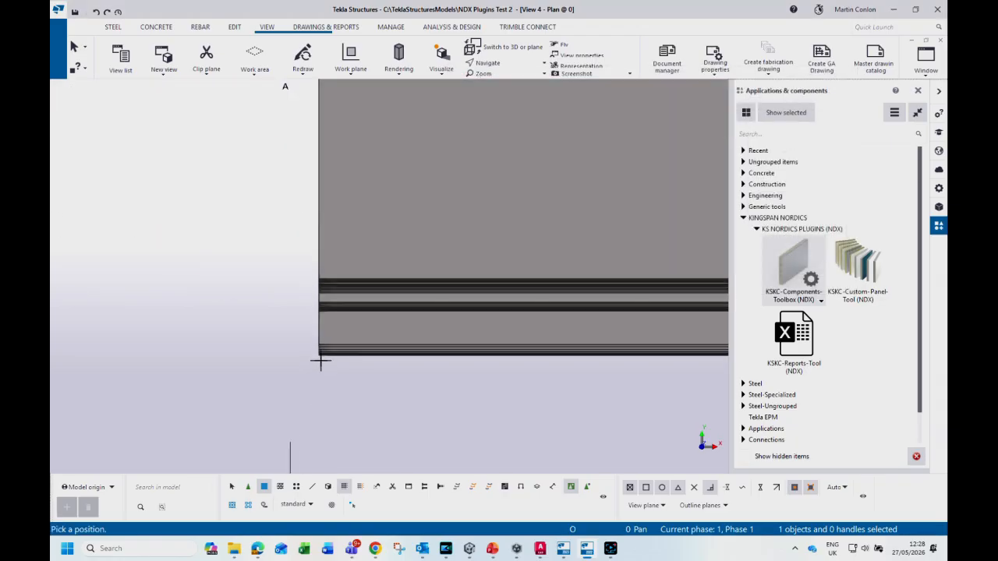
left_click(319, 352)
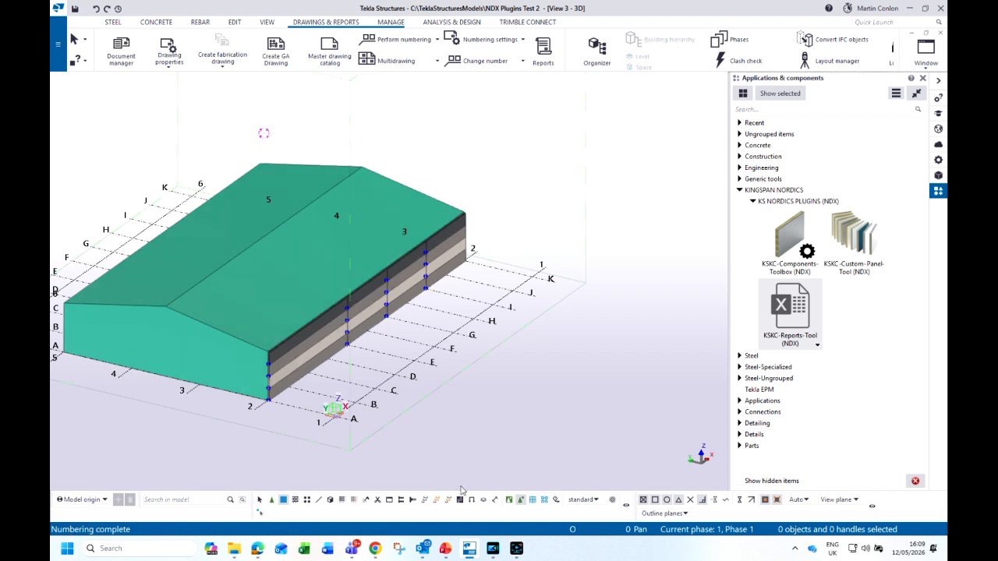
- Enable selecting objects in components and select all the wall panels along the building's clad long side
left_click(509, 501)
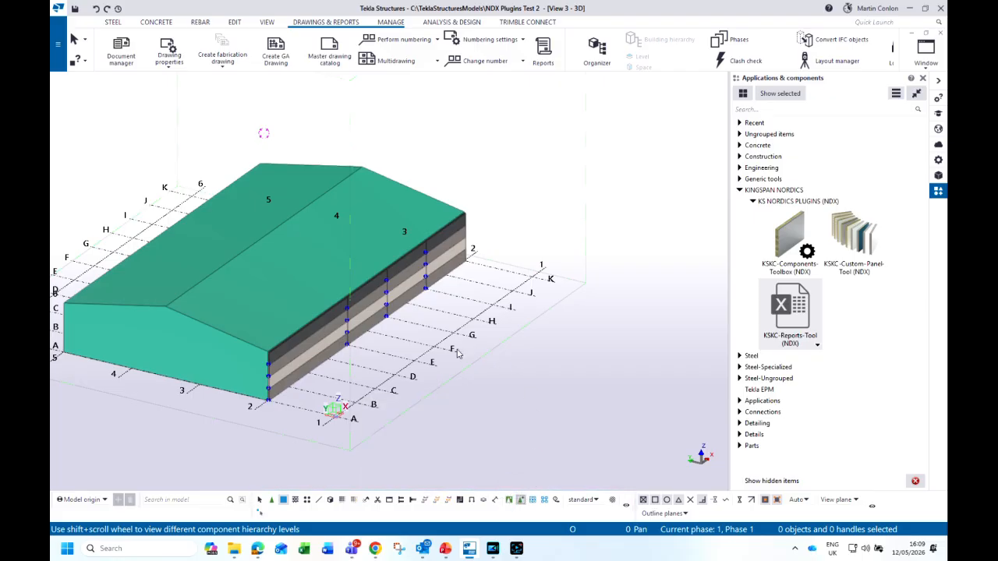
middle_click_drag(459, 354, 464, 346)
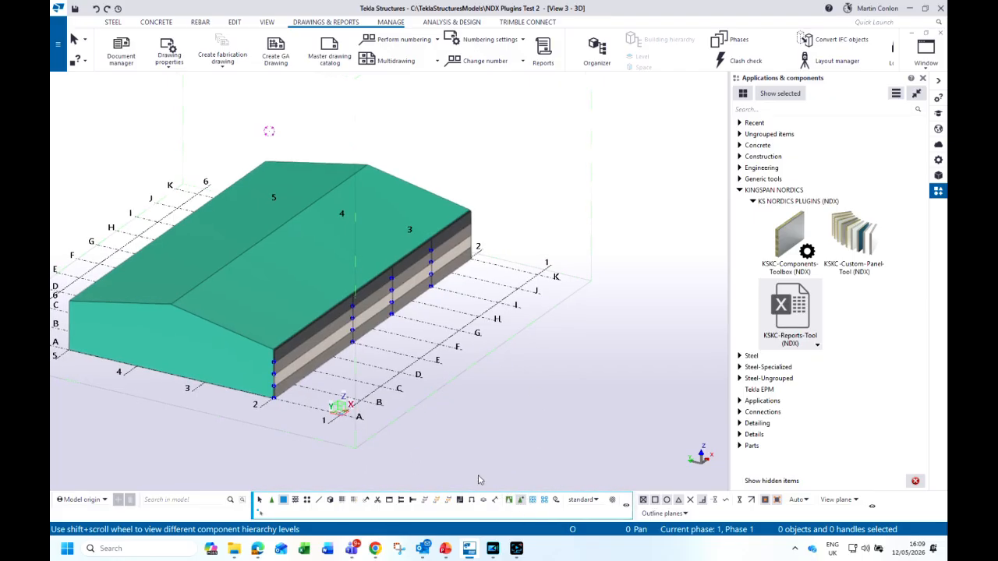
left_click_drag(245, 453, 508, 185)
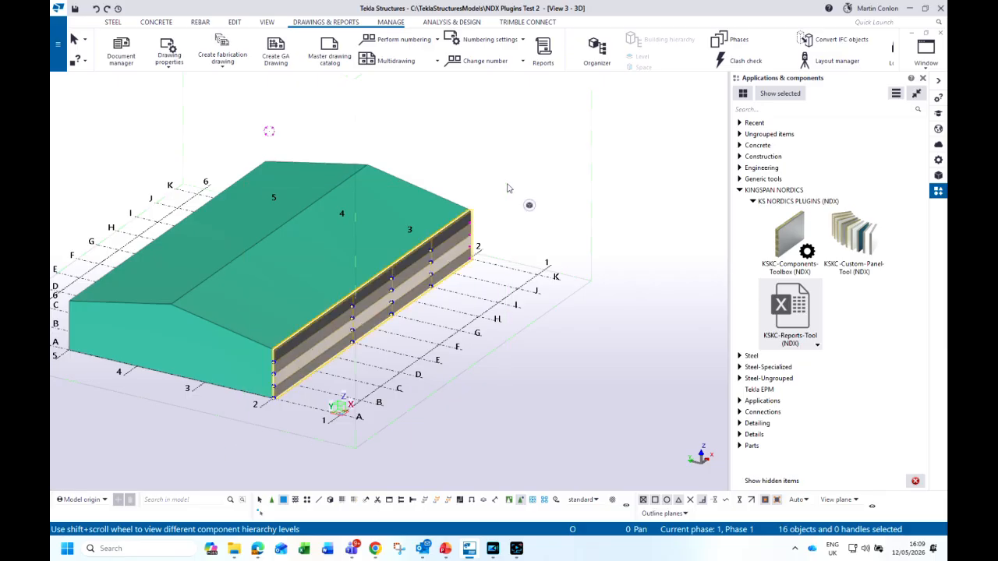
- Generate a panels report with KSKC-Reports-Tool (NDX) under the filename KINGCAD PANELS LIST - Phase 2, overwriting the existing file
double_click(792, 307)
left_click(685, 184)
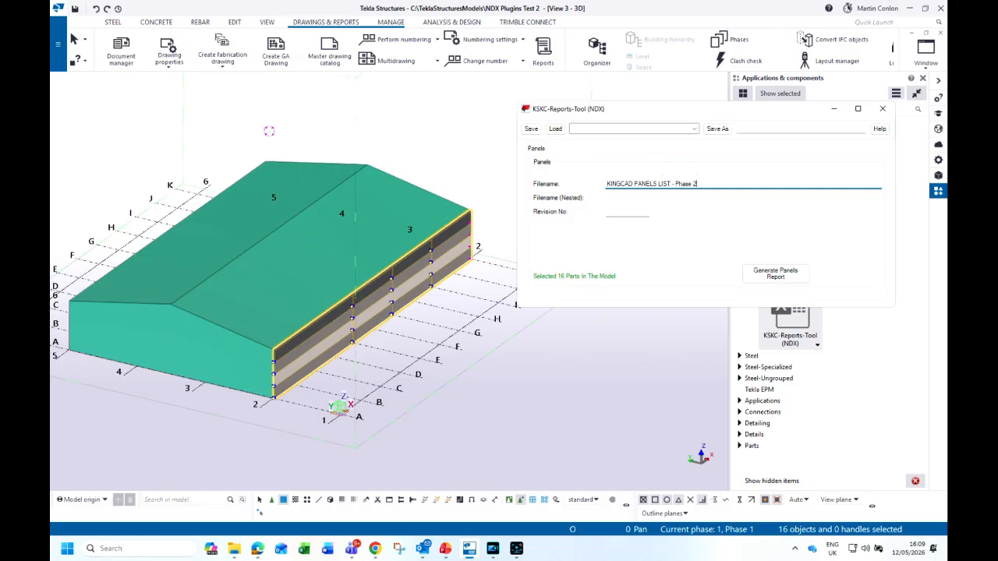
left_click(763, 277)
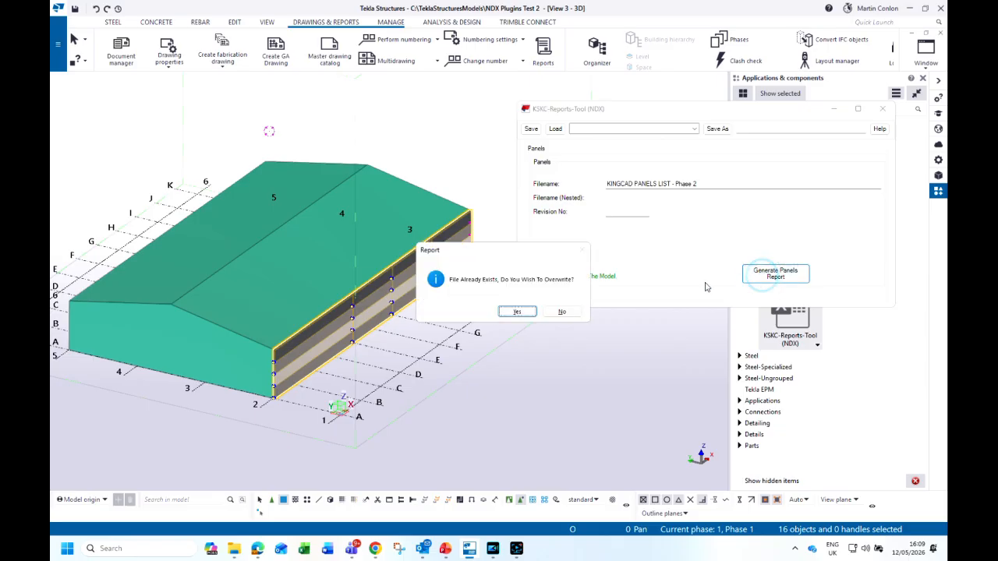
left_click(518, 312)
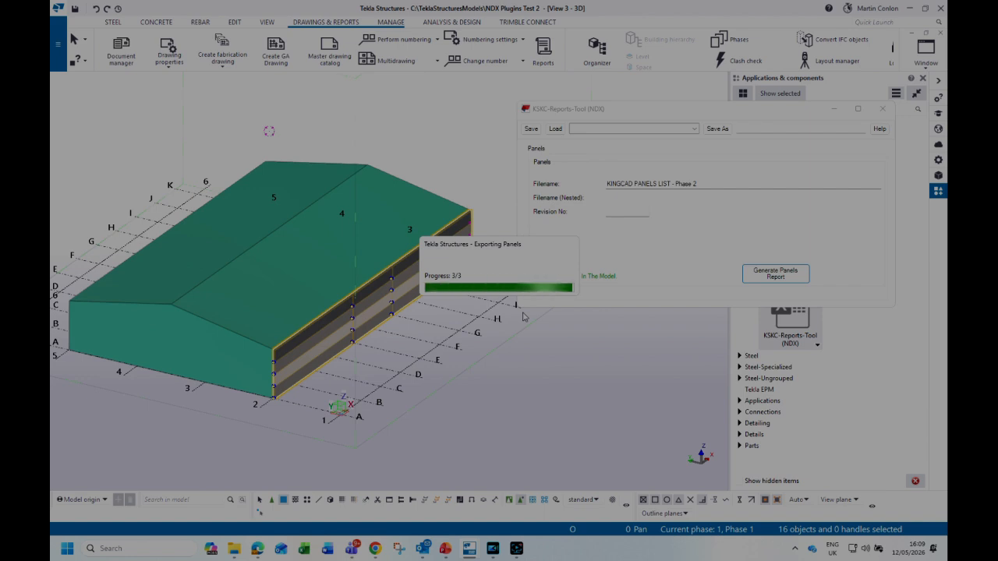
left_click(577, 312)
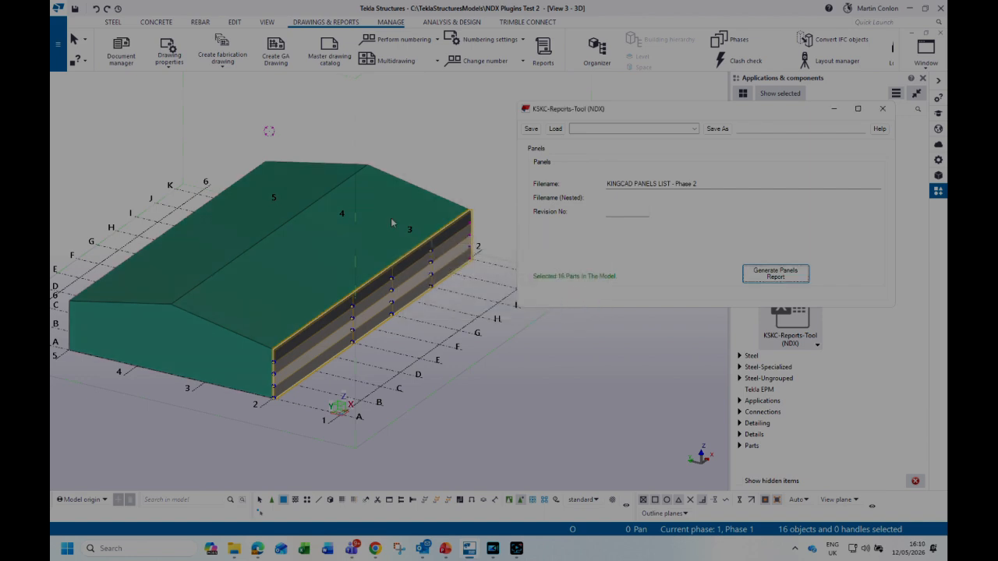
- Open KINGCAD PANELS LIST - Phase 2 from the model's Reports folder in Excel and review its panel specifications, lengths and quantities
left_click(57, 44)
left_click(115, 149)
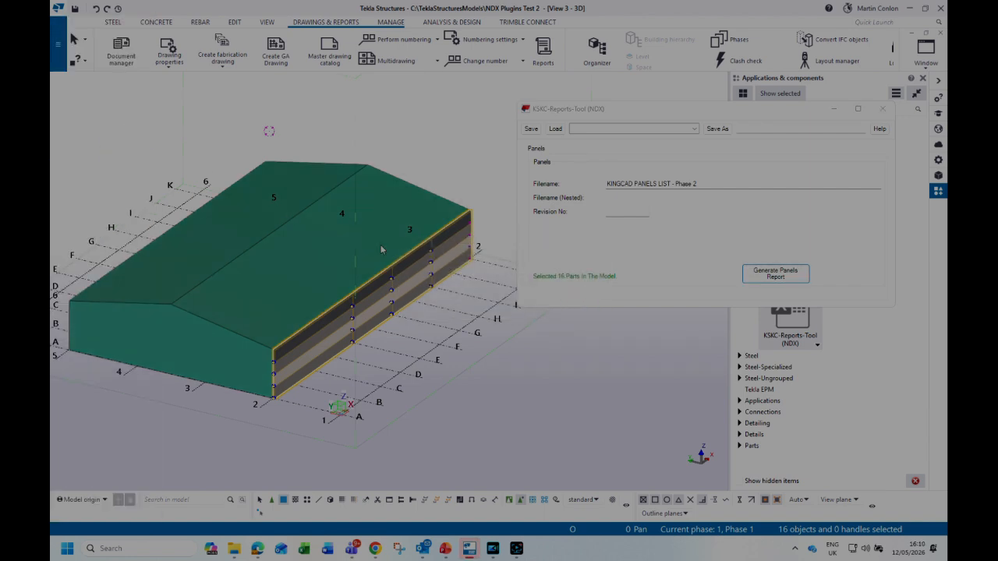
double_click(346, 278)
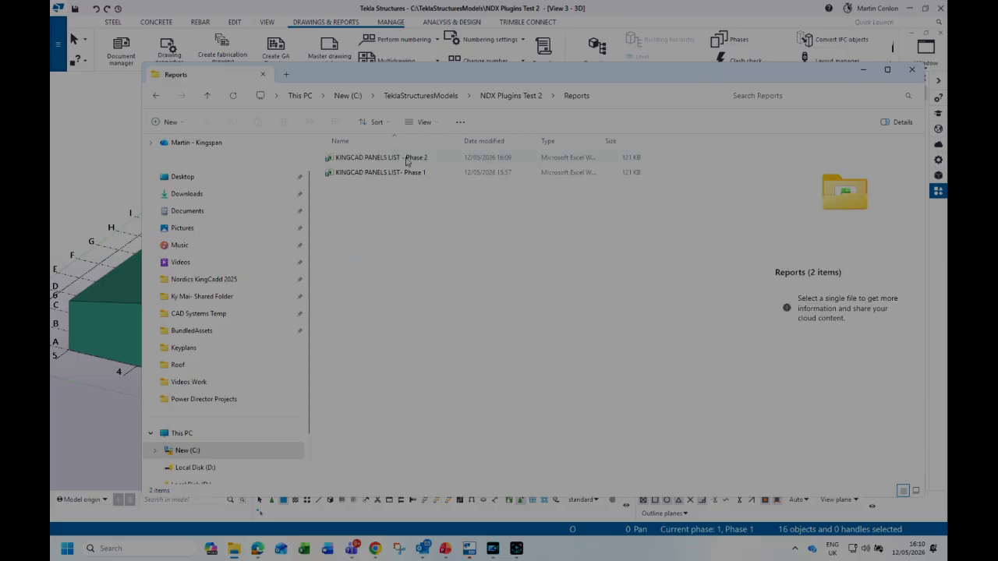
double_click(404, 159)
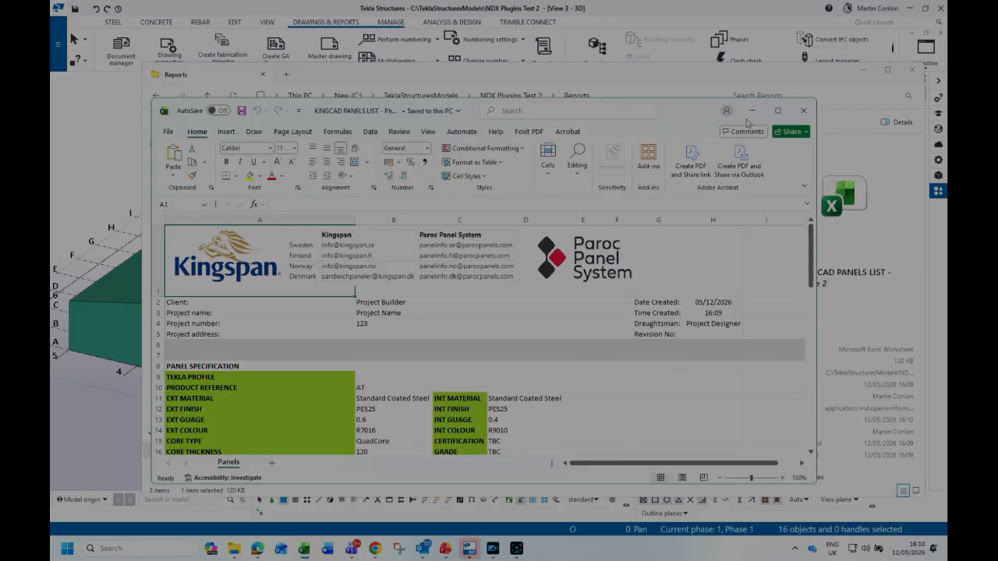
left_click(782, 111)
scroll(540, 247, "down", 14)
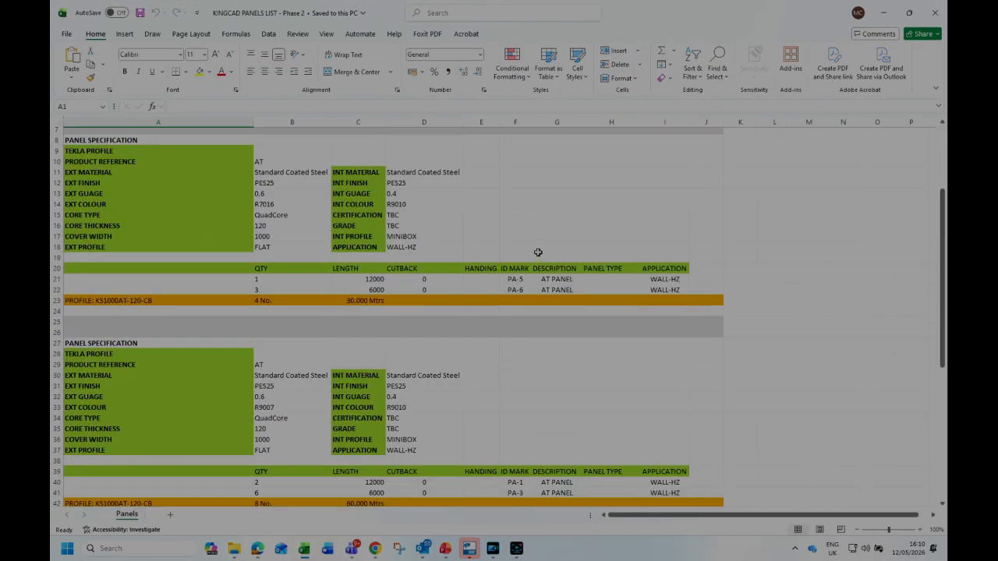
scroll(531, 253, "up", 14)
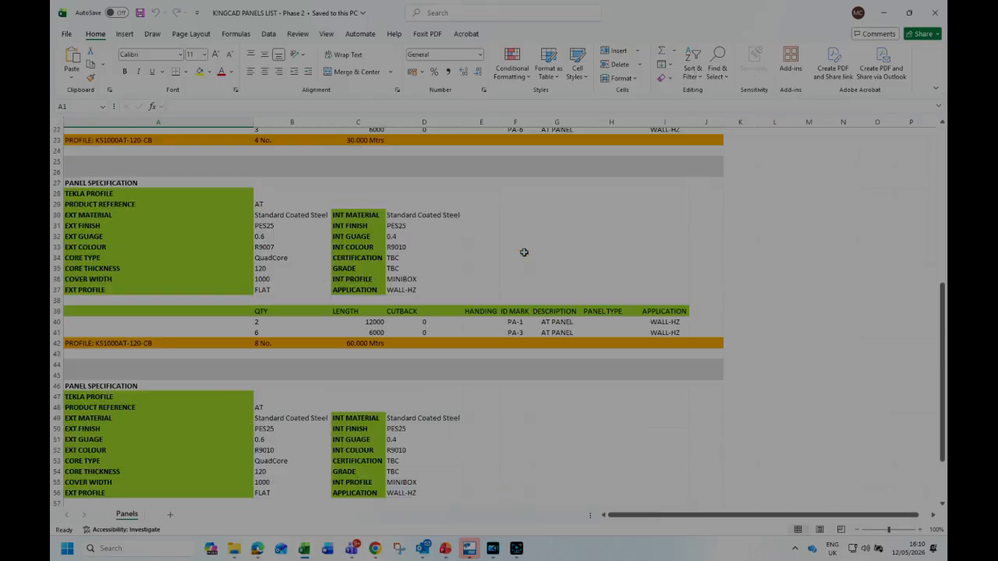